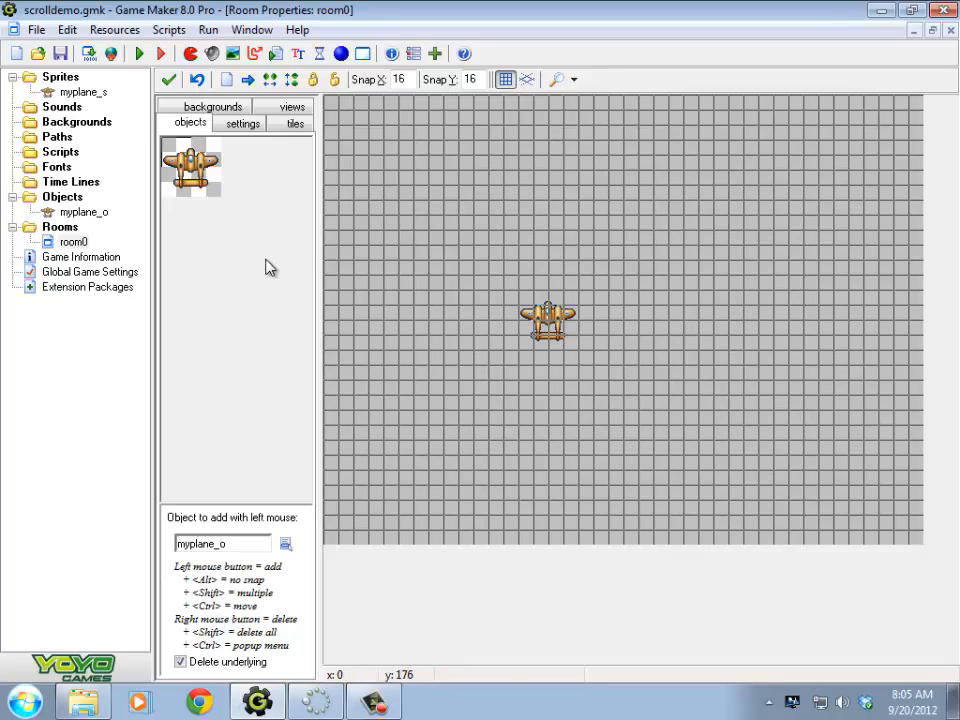
Create a background resource named sky_b and load the clouds image into it.
{"action": "left_click", "coordinate": [58, 127]}
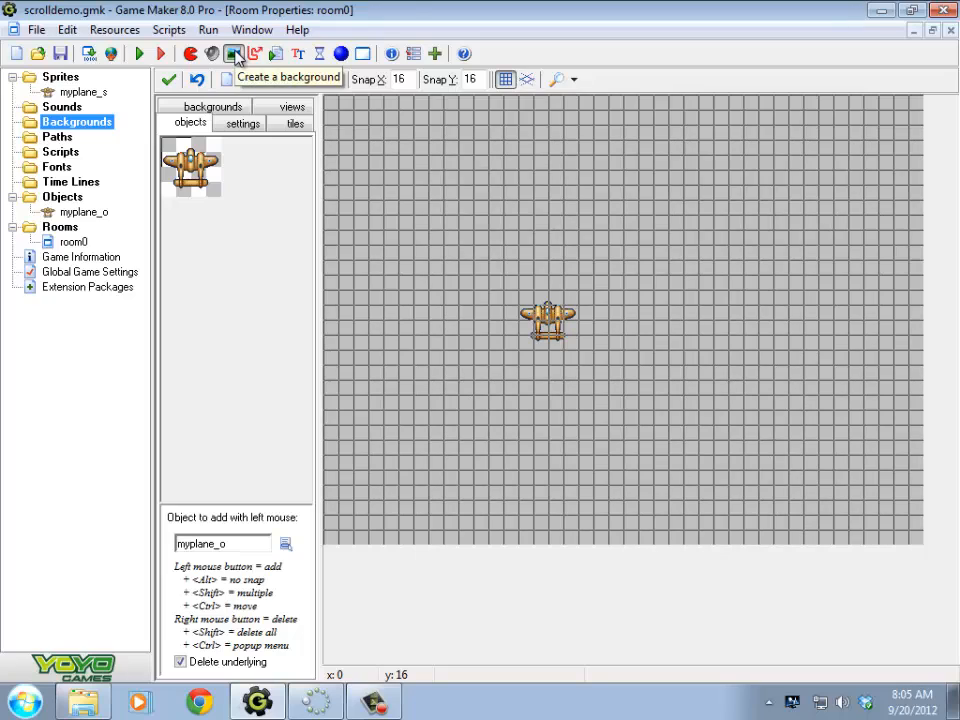
{"action": "left_click", "coordinate": [233, 54]}
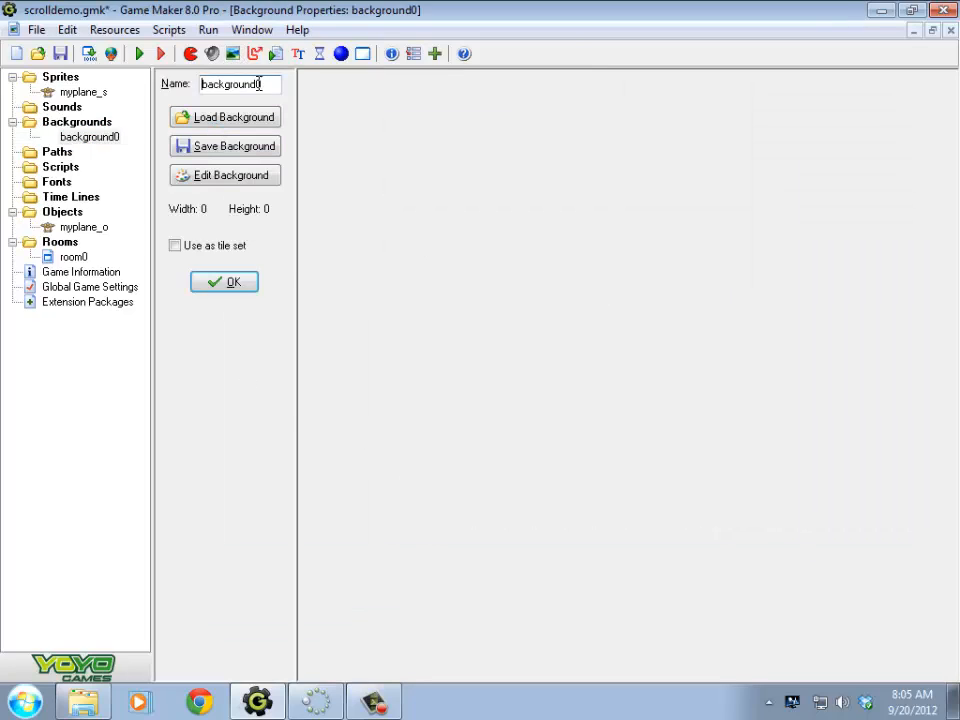
{"action": "left_click_drag", "start_coordinate": [262, 84], "coordinate": [62, 145]}
{"action": "type", "text": "sky_b"}
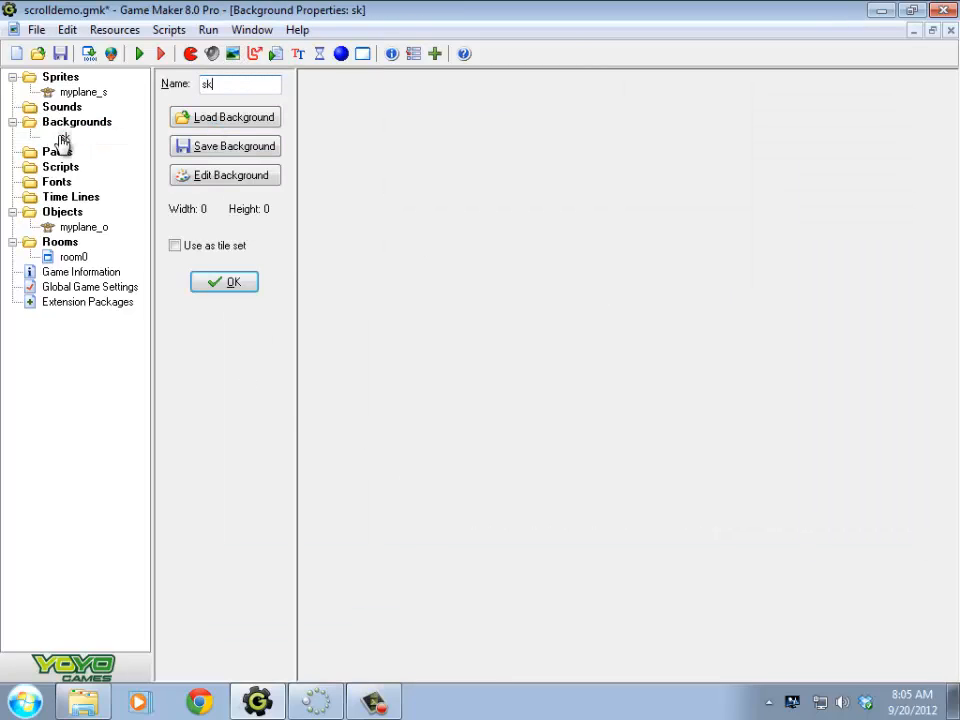
{"action": "left_click", "coordinate": [226, 118]}
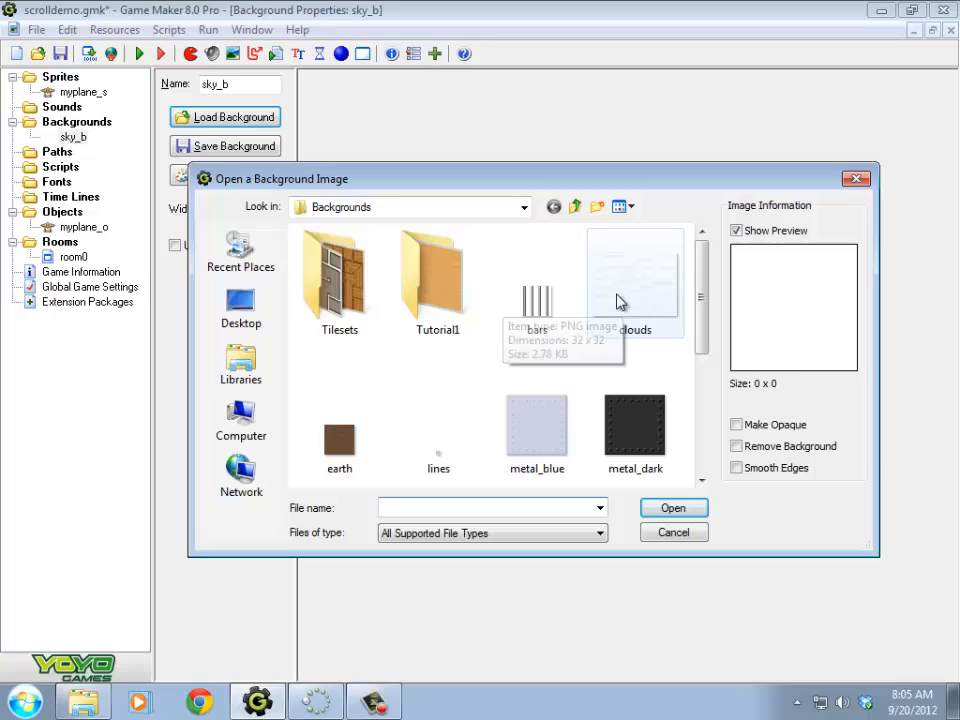
{"action": "left_click", "coordinate": [675, 292]}
{"action": "left_click", "coordinate": [678, 513]}
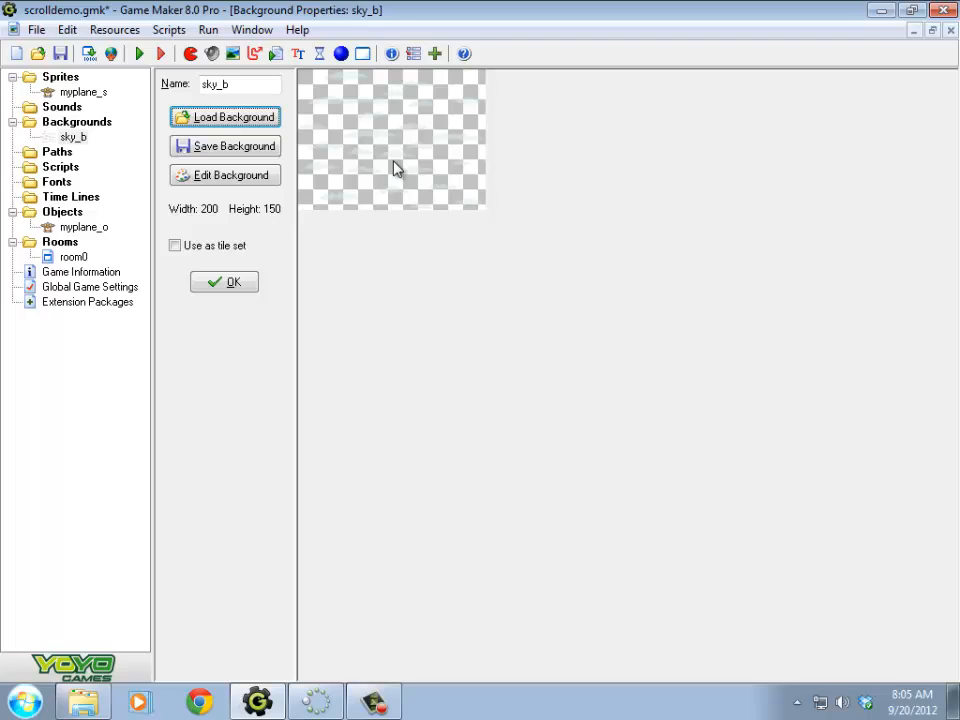
{"action": "left_click", "coordinate": [217, 283]}
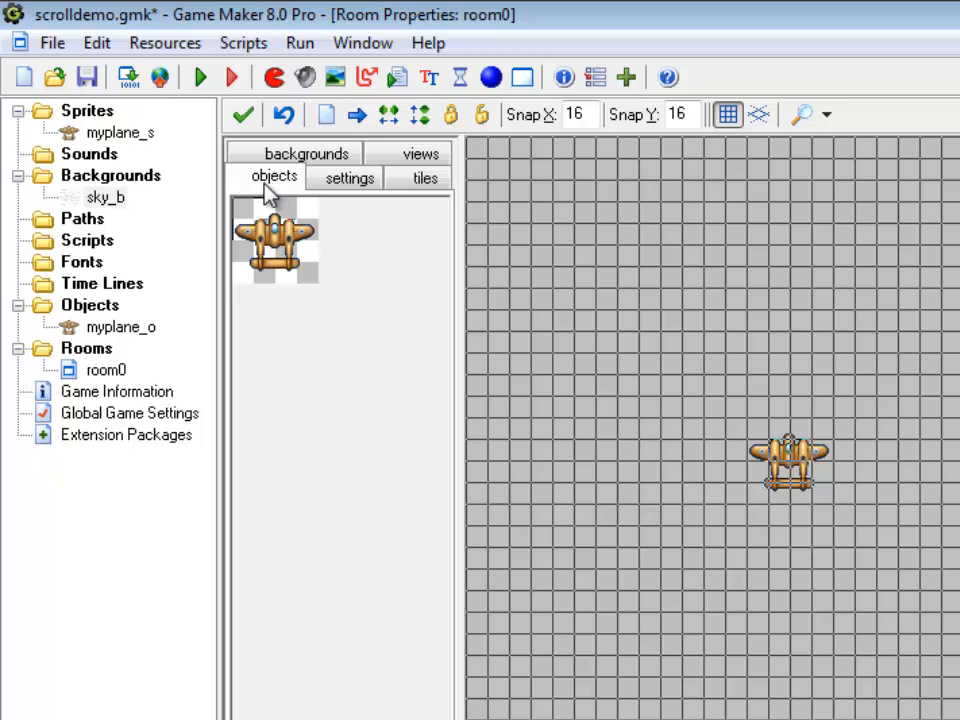
Assign sky_b to Background 0 of room0 and set the room's background color to pure blue.
{"action": "left_click", "coordinate": [298, 160]}
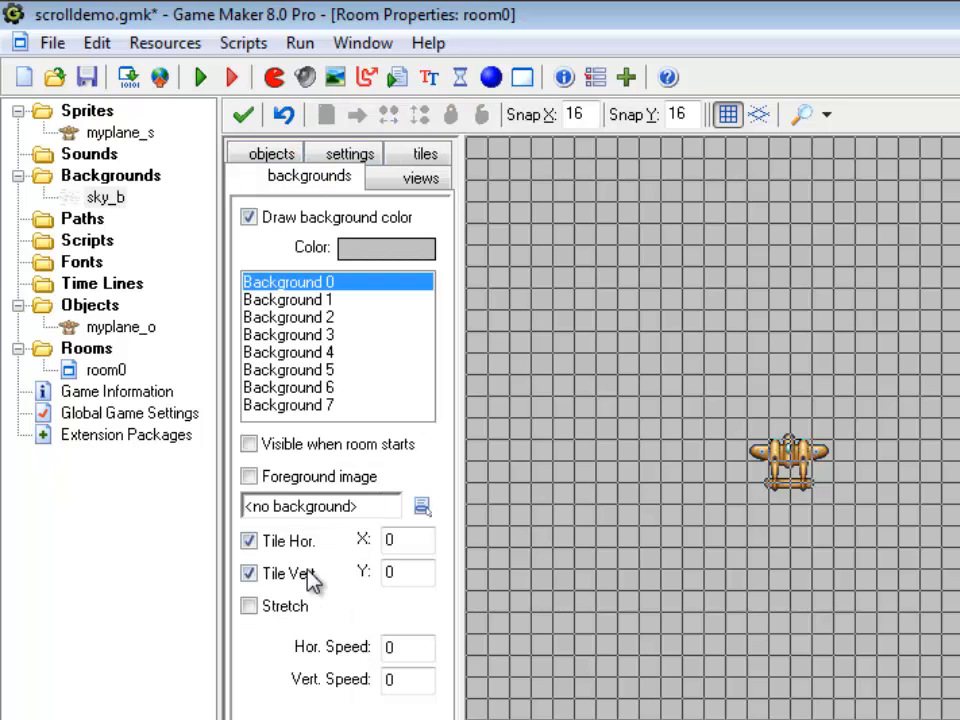
{"action": "left_click", "coordinate": [421, 507]}
{"action": "left_click", "coordinate": [522, 552]}
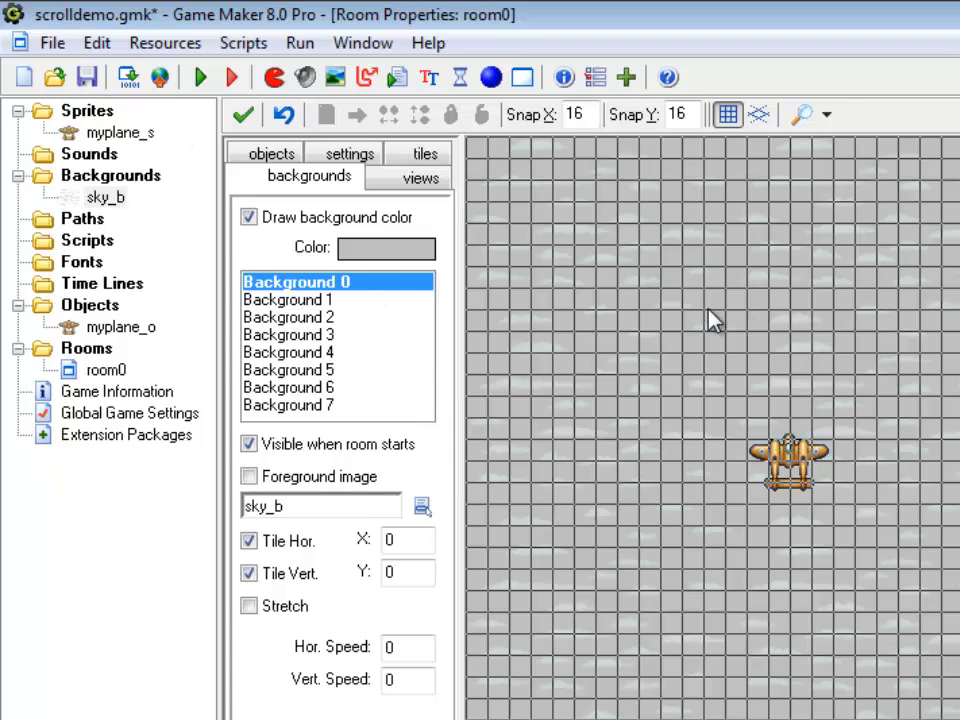
{"action": "left_click", "coordinate": [370, 250]}
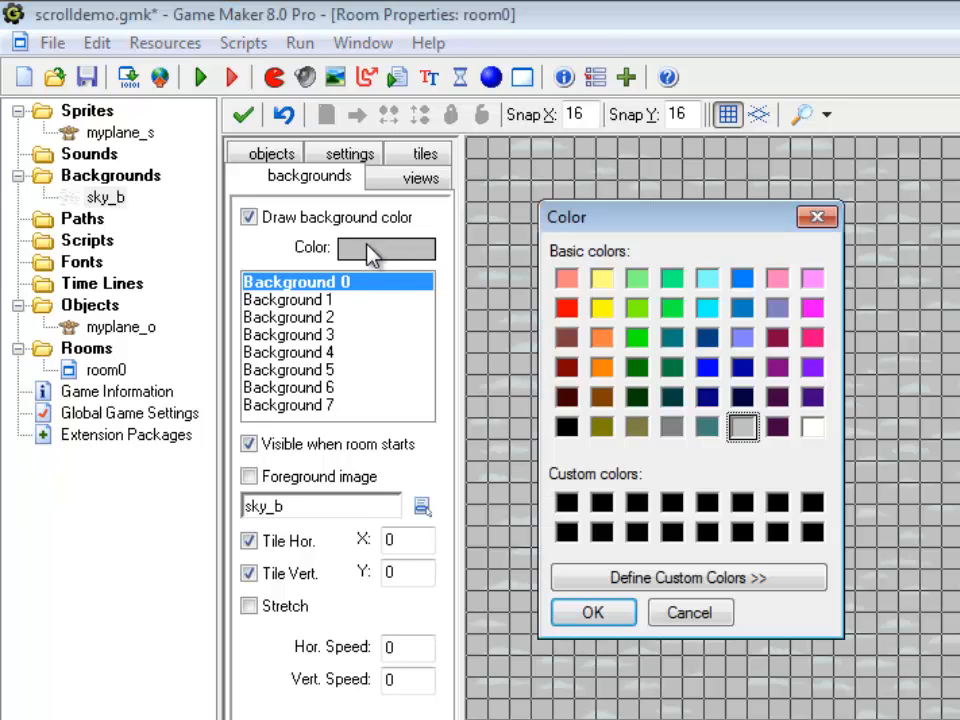
{"action": "left_click", "coordinate": [707, 368]}
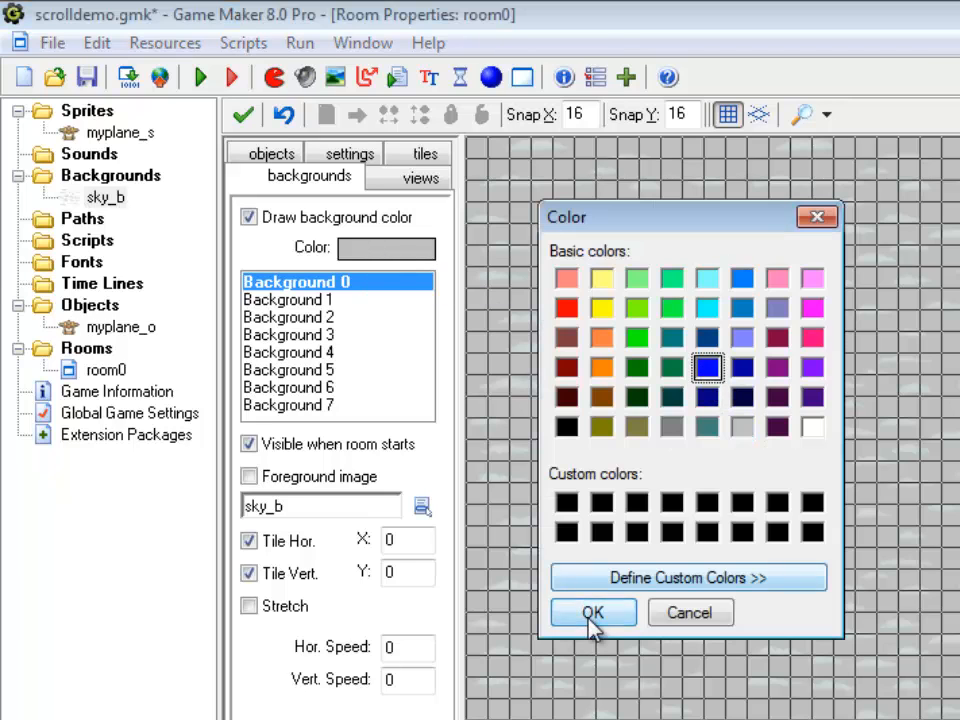
{"action": "left_click", "coordinate": [590, 615]}
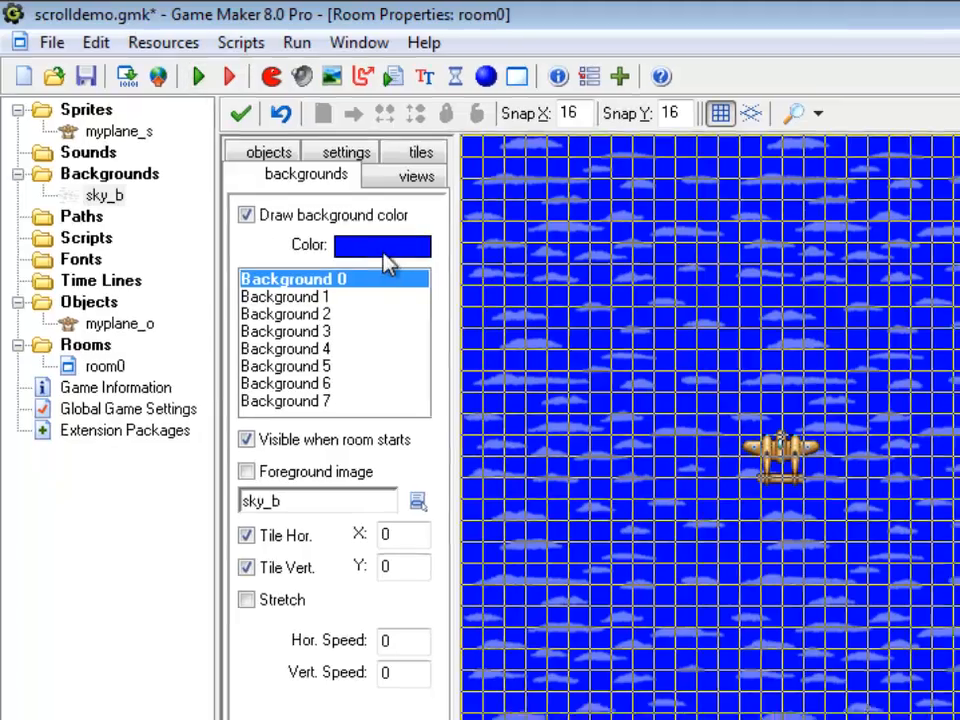
Examine the custom color options for the room's background color, keeping the blue selected.
{"action": "left_click", "coordinate": [388, 250]}
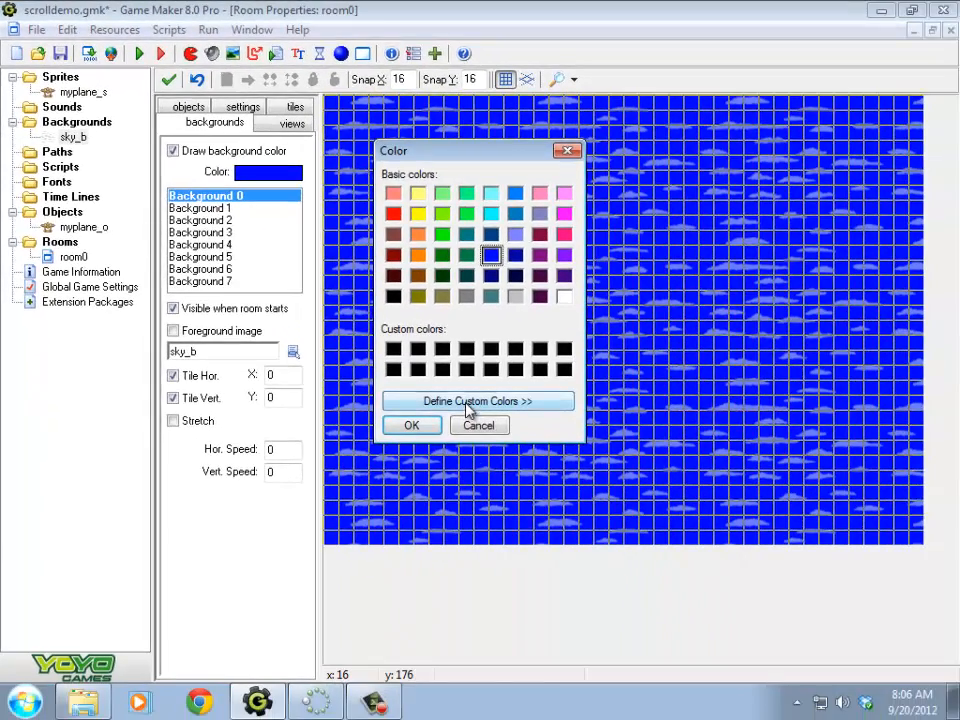
{"action": "left_click", "coordinate": [470, 403]}
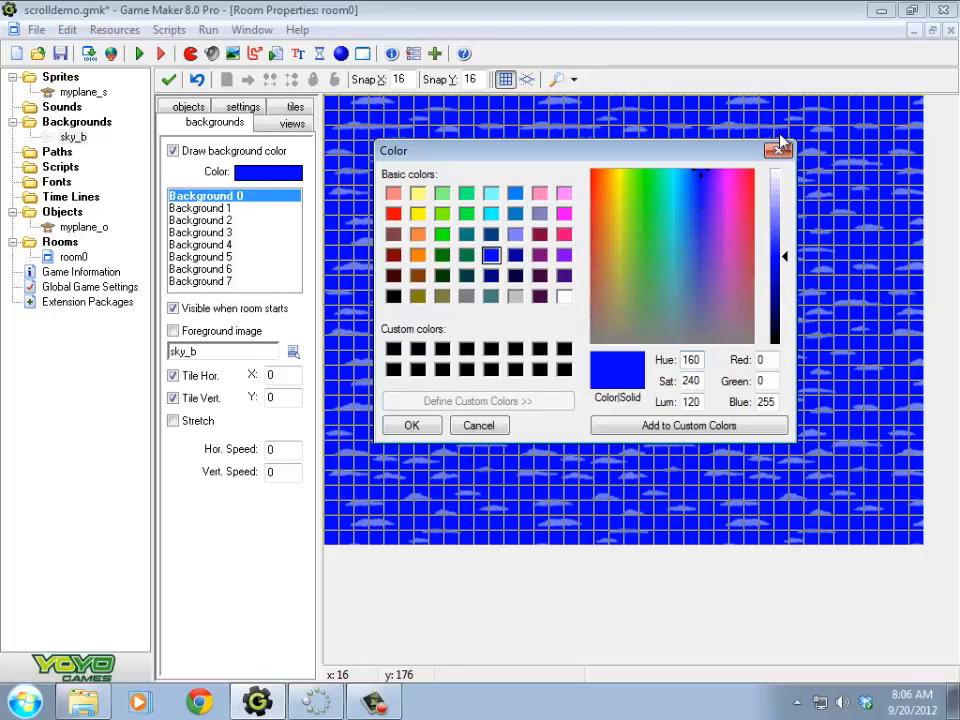
{"action": "left_click", "coordinate": [406, 425]}
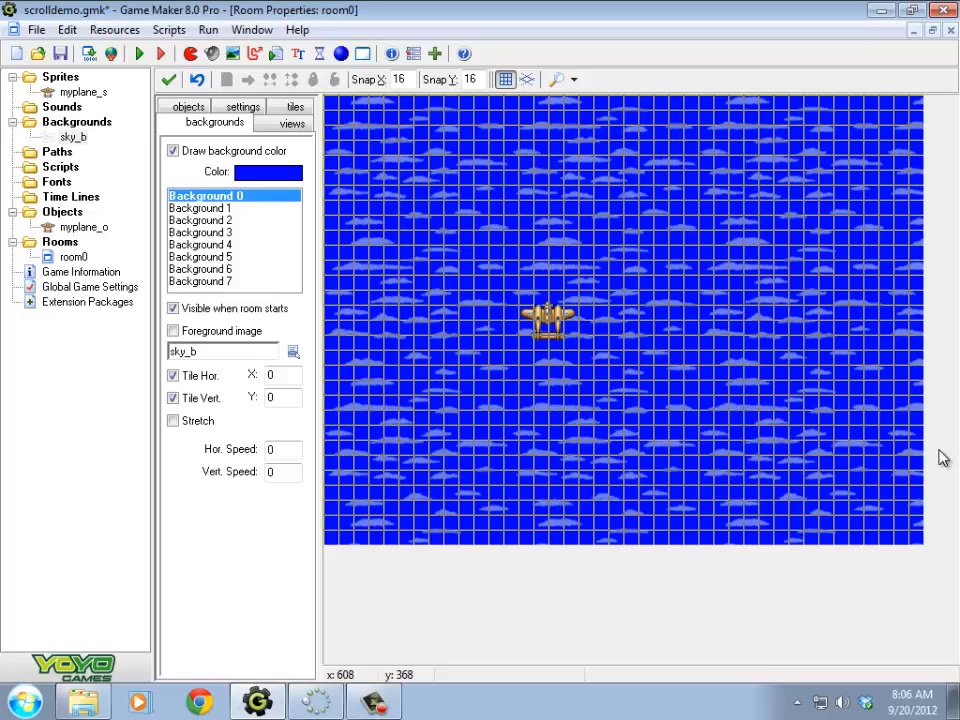
Test-run the game, fly the plane in all four directions over the cloud background, and close the game.
{"action": "left_click", "coordinate": [139, 53]}
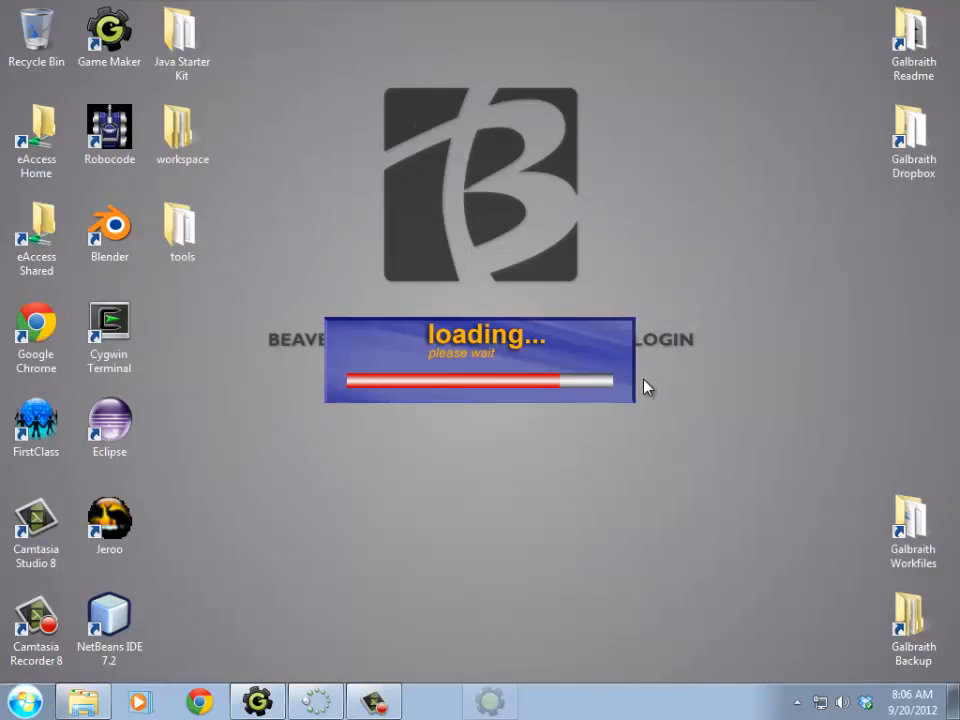
{"action": "key", "text": "Up"}
{"action": "key", "text": "Right"}
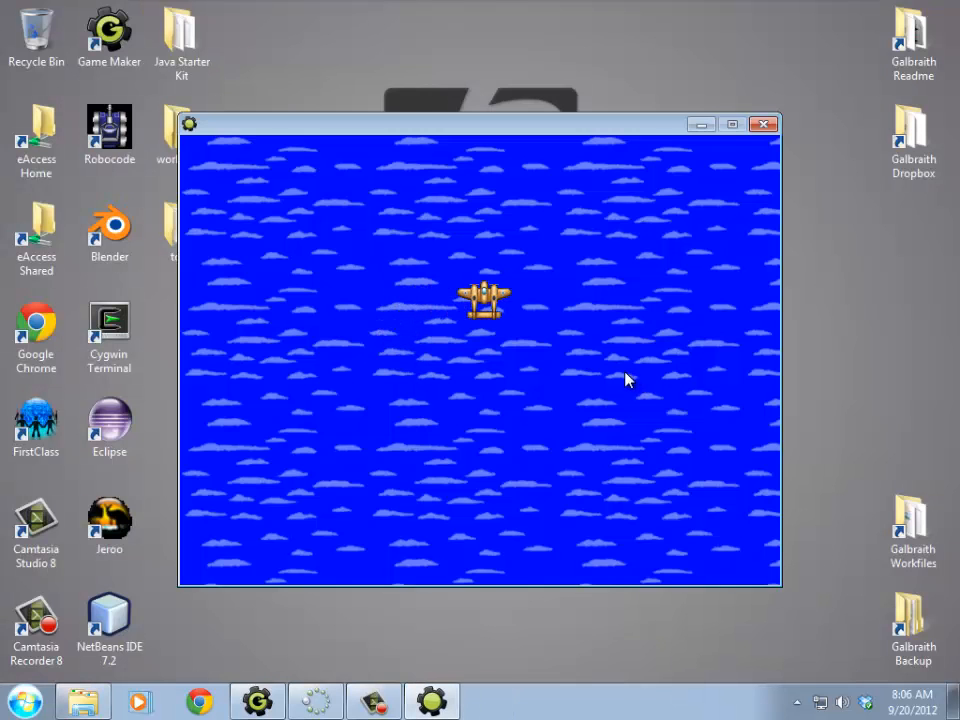
{"action": "key", "text": "Down"}
{"action": "key", "text": "Left"}
{"action": "left_click", "coordinate": [763, 124]}
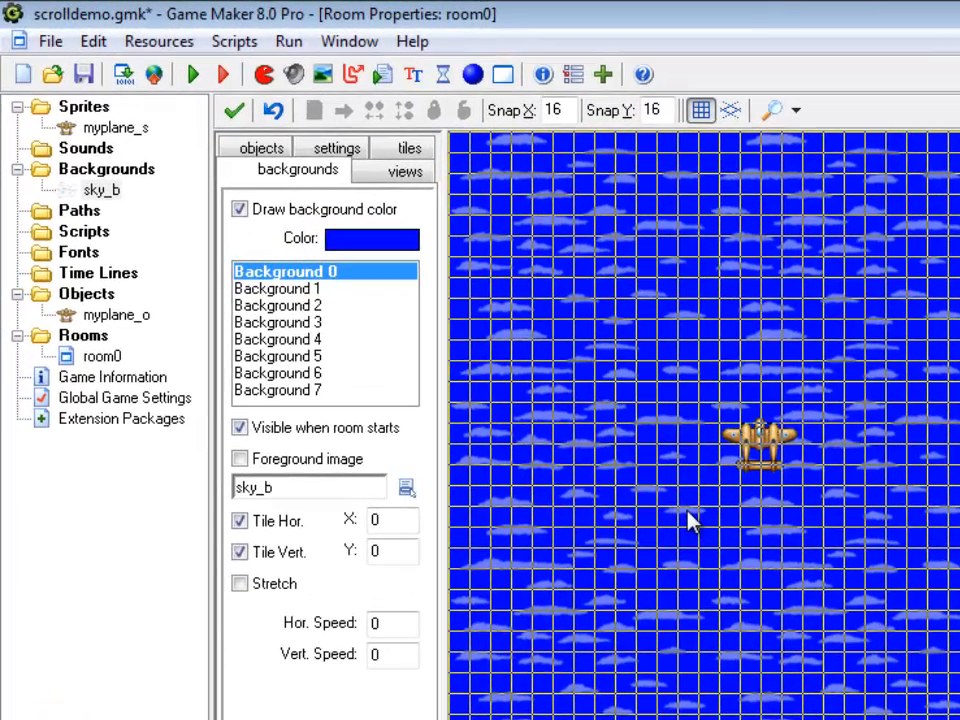
Set the height of room0 to 2000 and look over the extended room.
{"action": "left_click", "coordinate": [318, 150]}
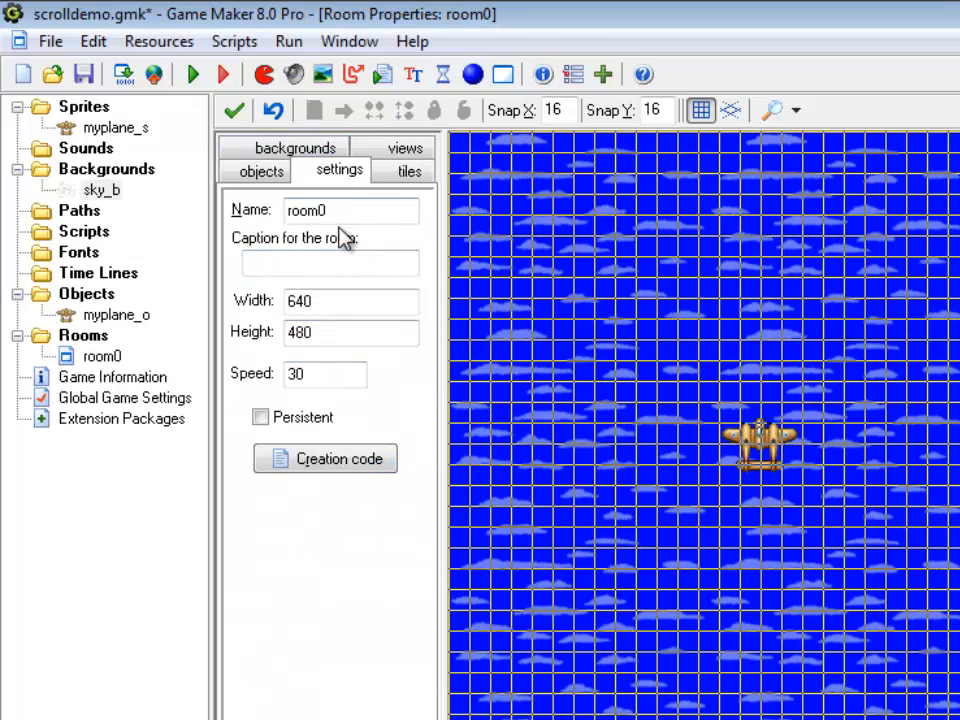
{"action": "double_click", "coordinate": [298, 373]}
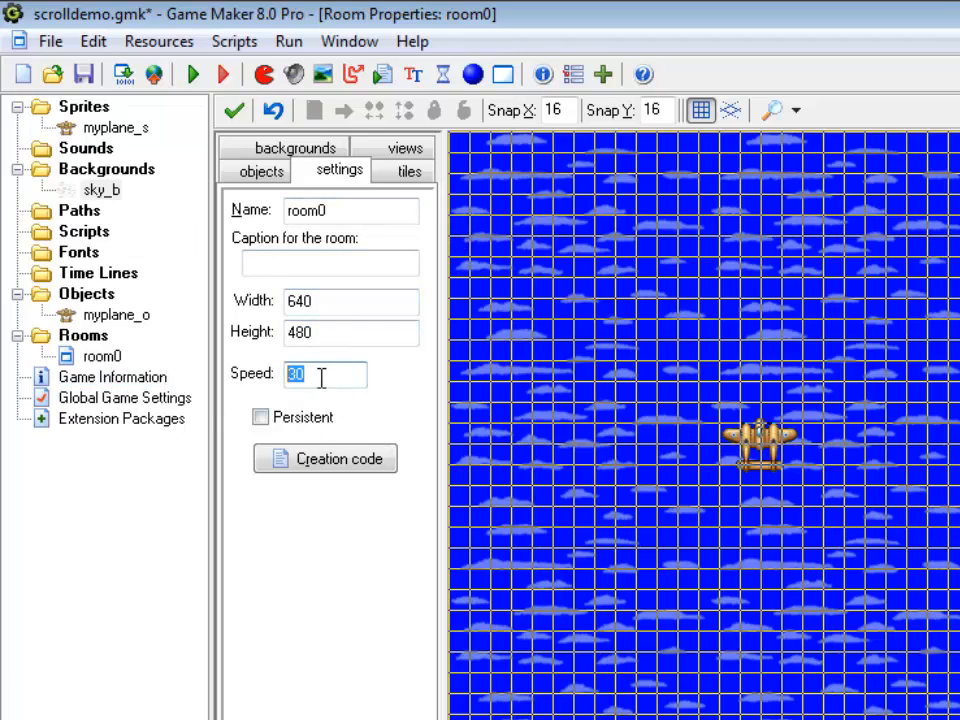
{"action": "left_click_drag", "start_coordinate": [360, 330], "coordinate": [265, 338]}
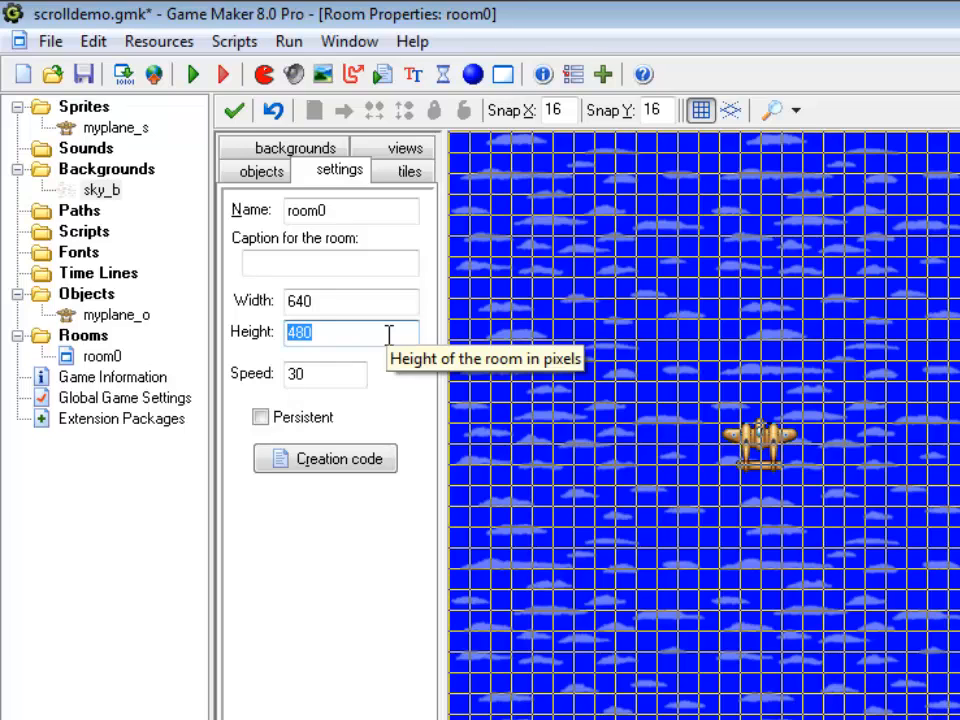
{"action": "type", "text": "2000"}
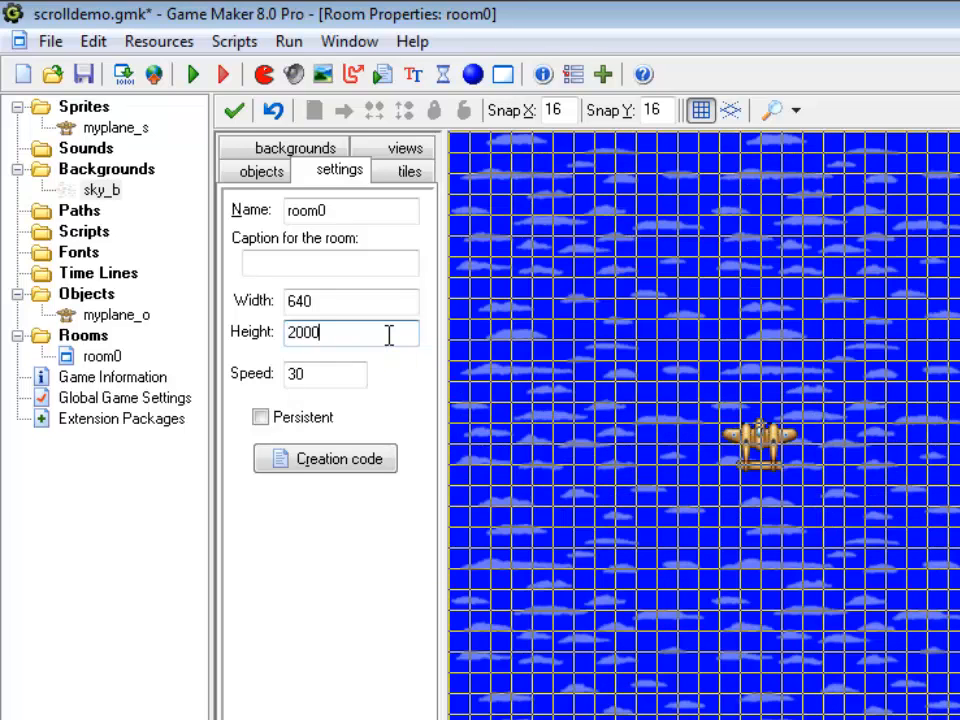
{"action": "scroll", "coordinate": [704, 425], "scroll_direction": "down", "scroll_amount": 10}
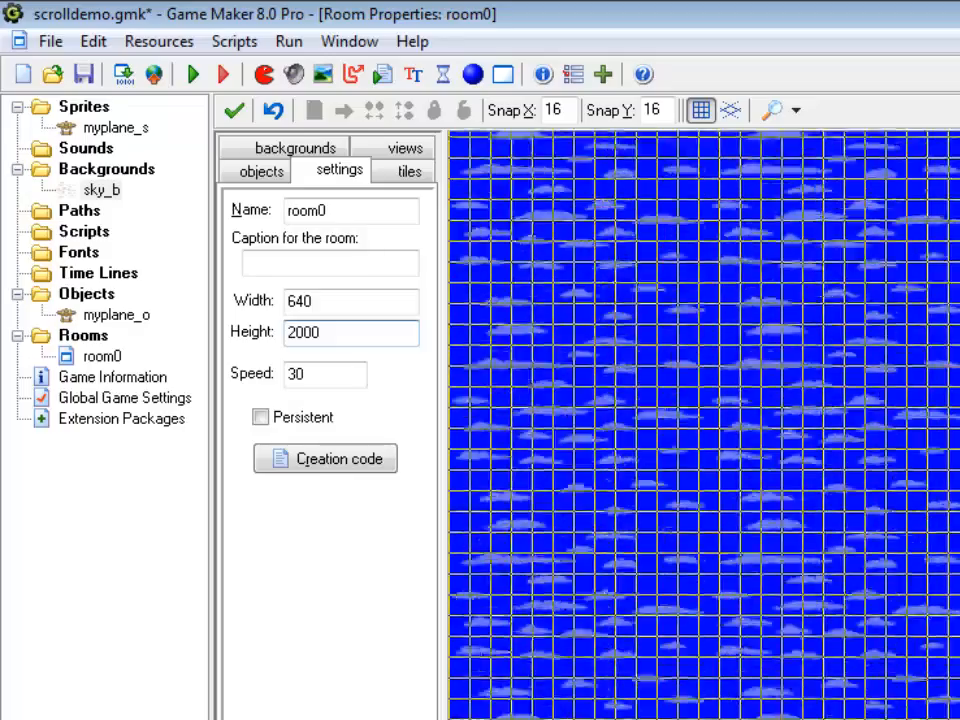
{"action": "scroll", "coordinate": [704, 425], "scroll_direction": "up", "scroll_amount": 5}
{"action": "scroll", "coordinate": [704, 425], "scroll_direction": "down", "scroll_amount": 5}
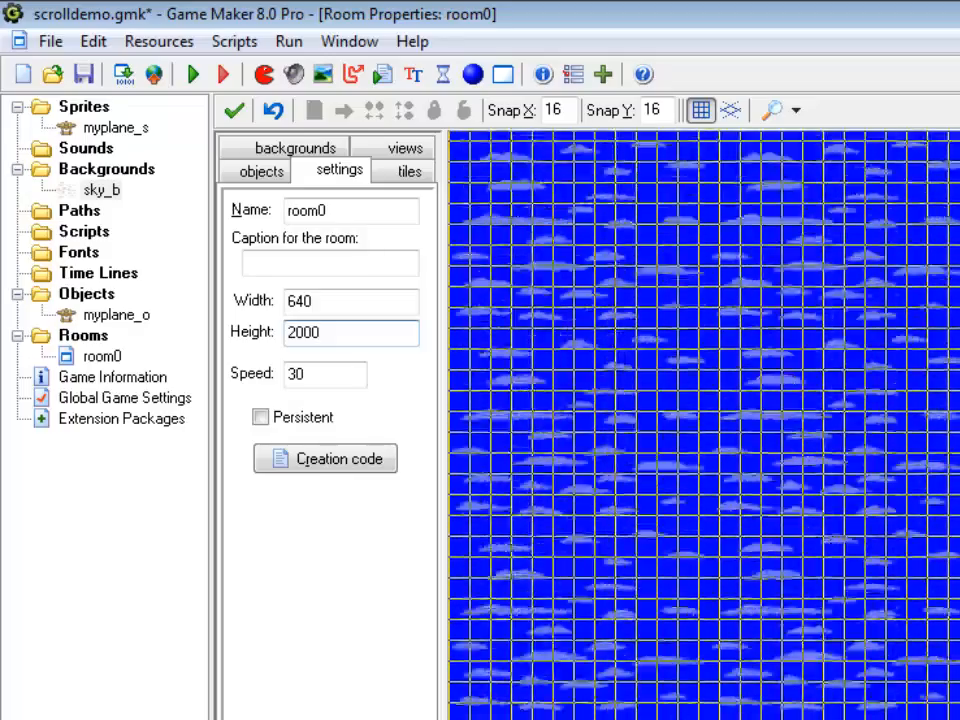
{"action": "scroll", "coordinate": [704, 425], "scroll_direction": "up", "scroll_amount": 5}
{"action": "scroll", "coordinate": [906, 208], "scroll_direction": "up", "scroll_amount": 3}
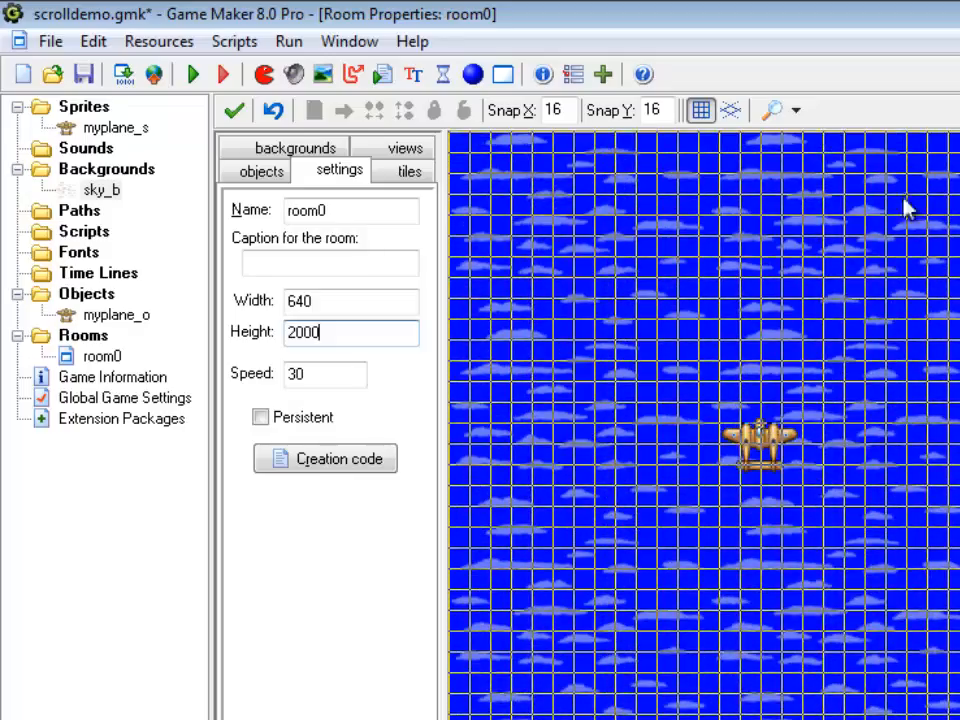
Delete the existing plane from the upper part of the room and place a myplane_o instance near the room's bottom center.
{"action": "left_click", "coordinate": [266, 172]}
{"action": "right_click", "coordinate": [744, 430]}
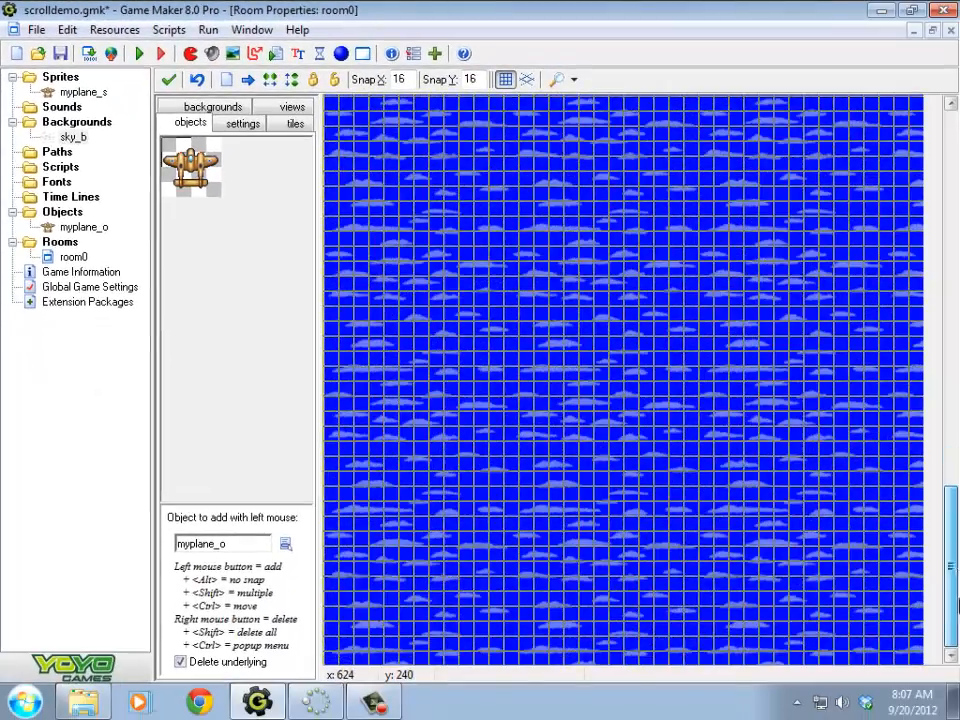
{"action": "left_click", "coordinate": [750, 662]}
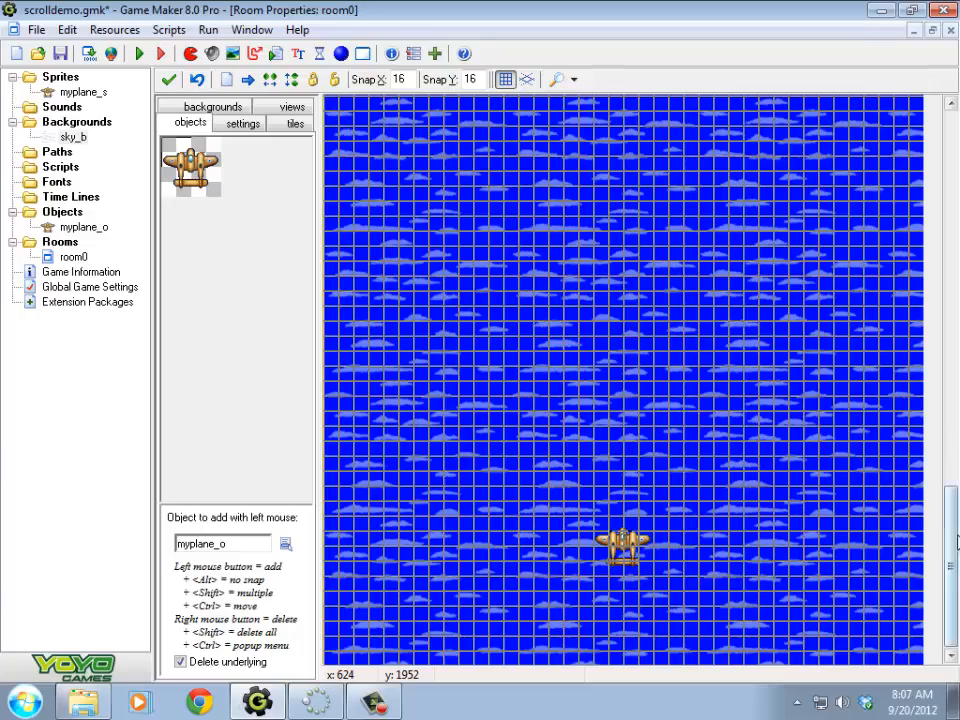
{"action": "left_click_drag", "start_coordinate": [953, 538], "coordinate": [949, 497]}
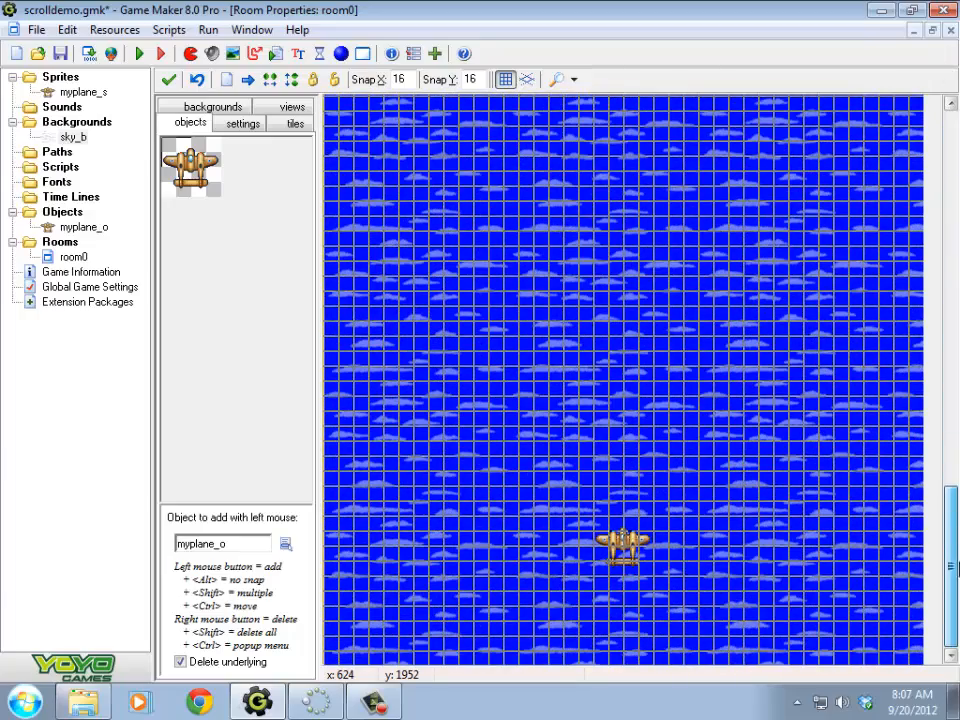
Test-run the game with the taller room, fly the plane upward and sideways, and end the game.
{"action": "left_click", "coordinate": [139, 53]}
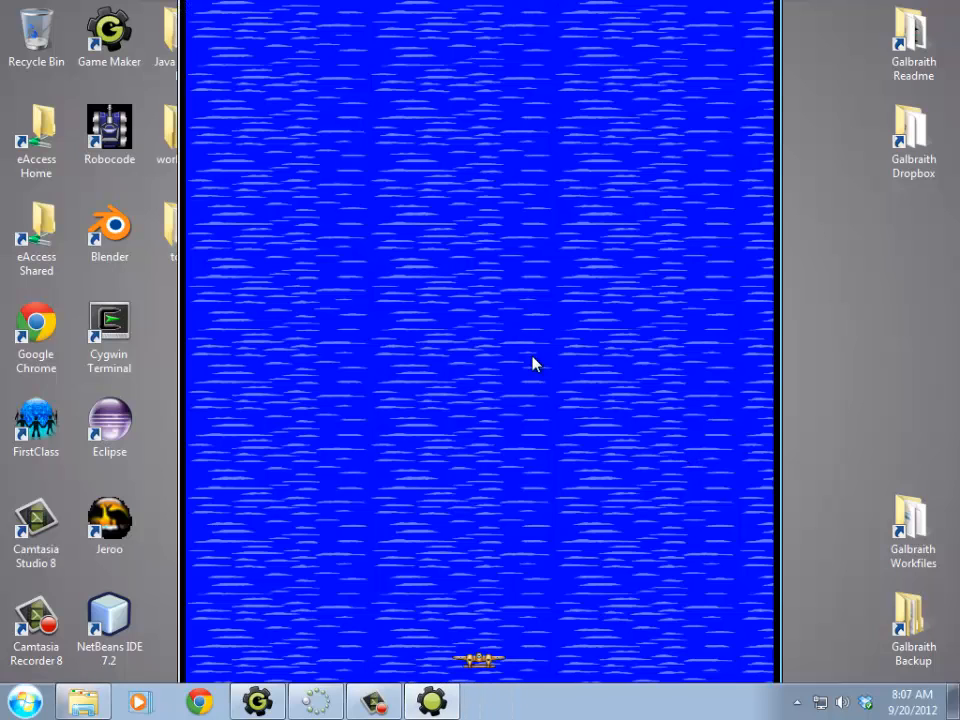
{"action": "key", "text": "Up"}
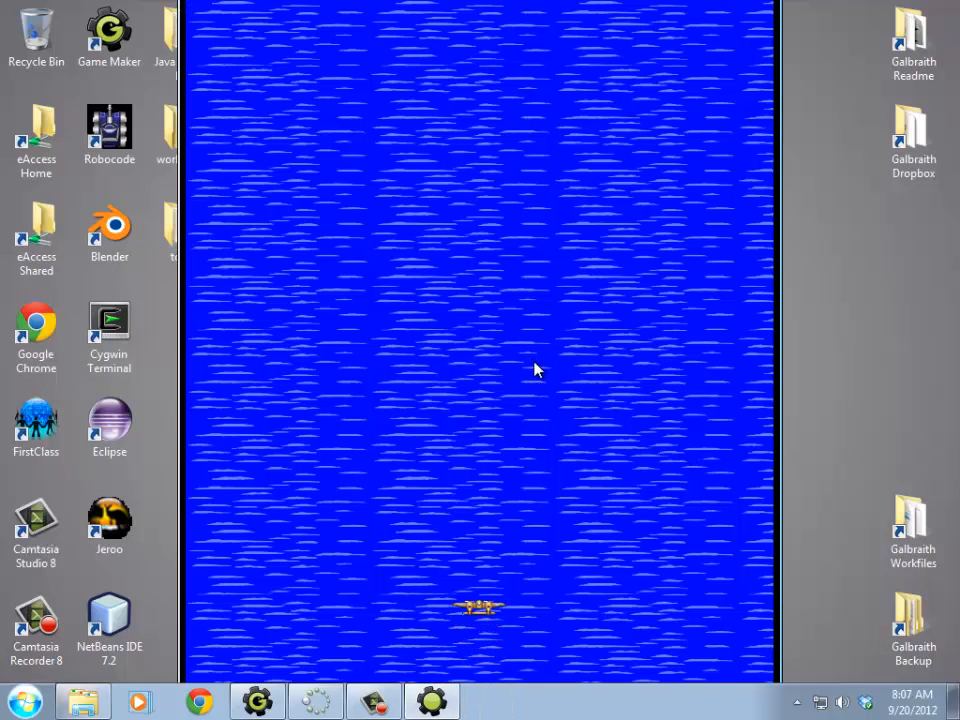
{"action": "key", "text": "Left"}
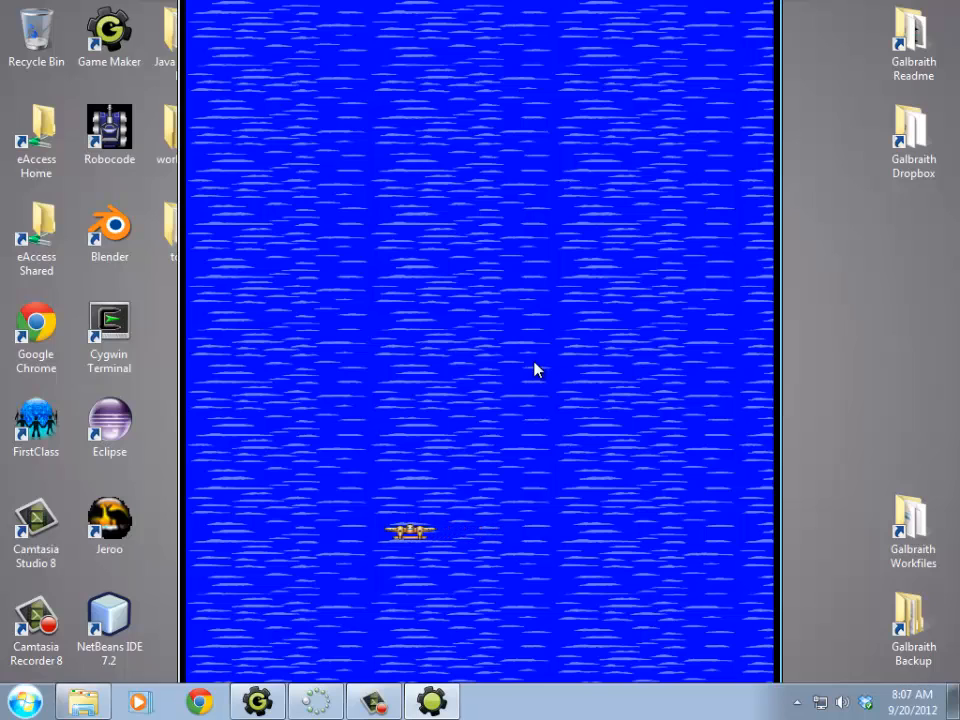
{"action": "key", "text": "Up"}
{"action": "key", "text": "Right"}
{"action": "key", "text": "Up"}
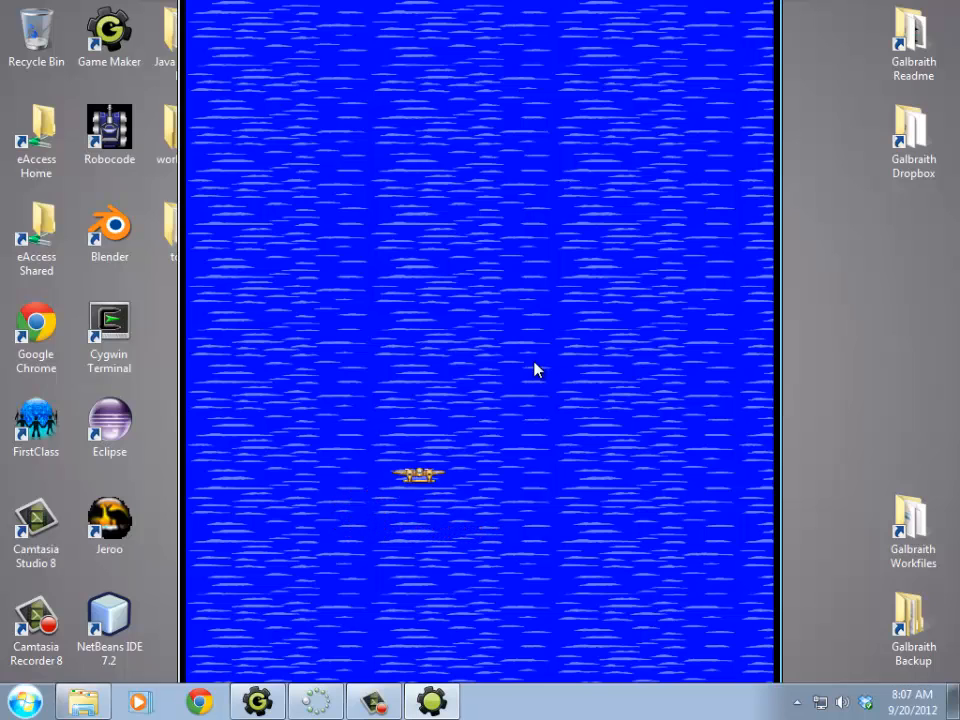
{"action": "key", "text": "Up"}
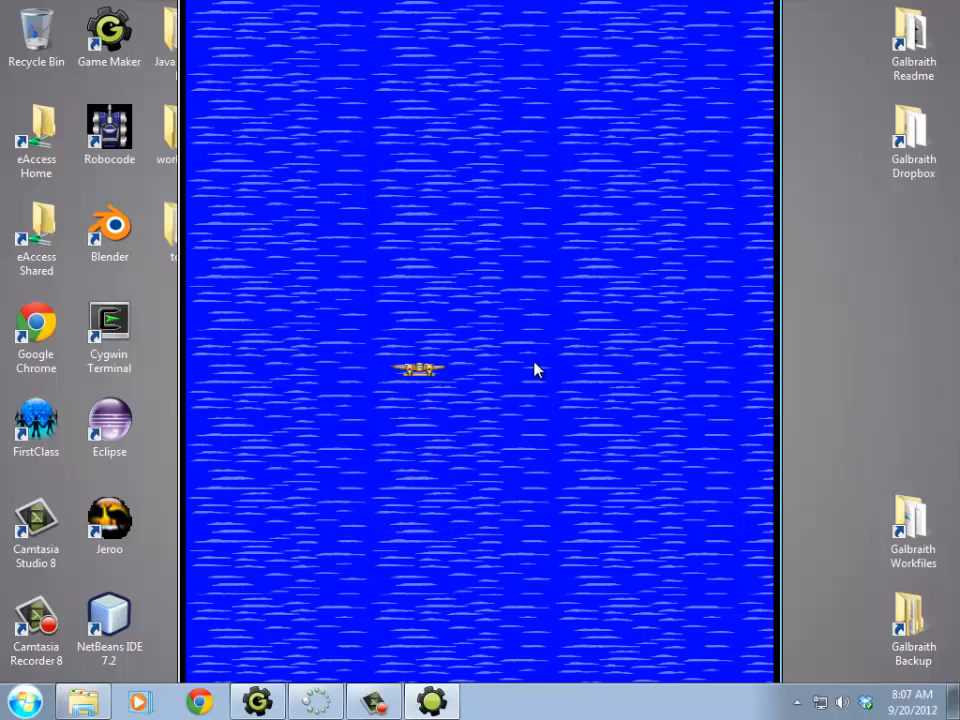
{"action": "key", "text": "Left"}
{"action": "key", "text": "Up"}
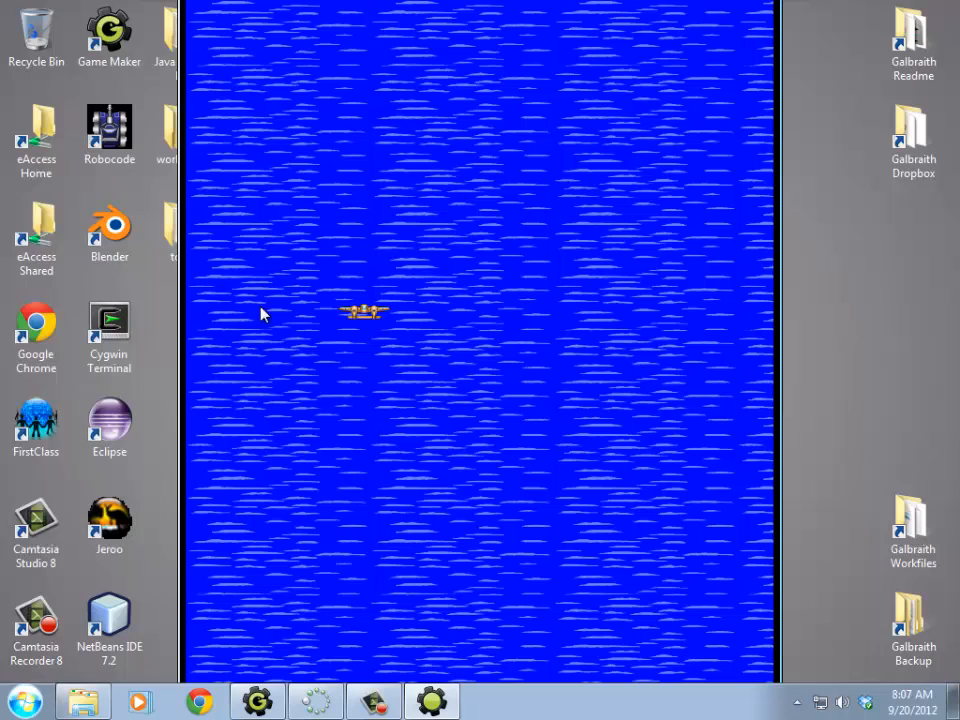
{"action": "key", "text": "Escape"}
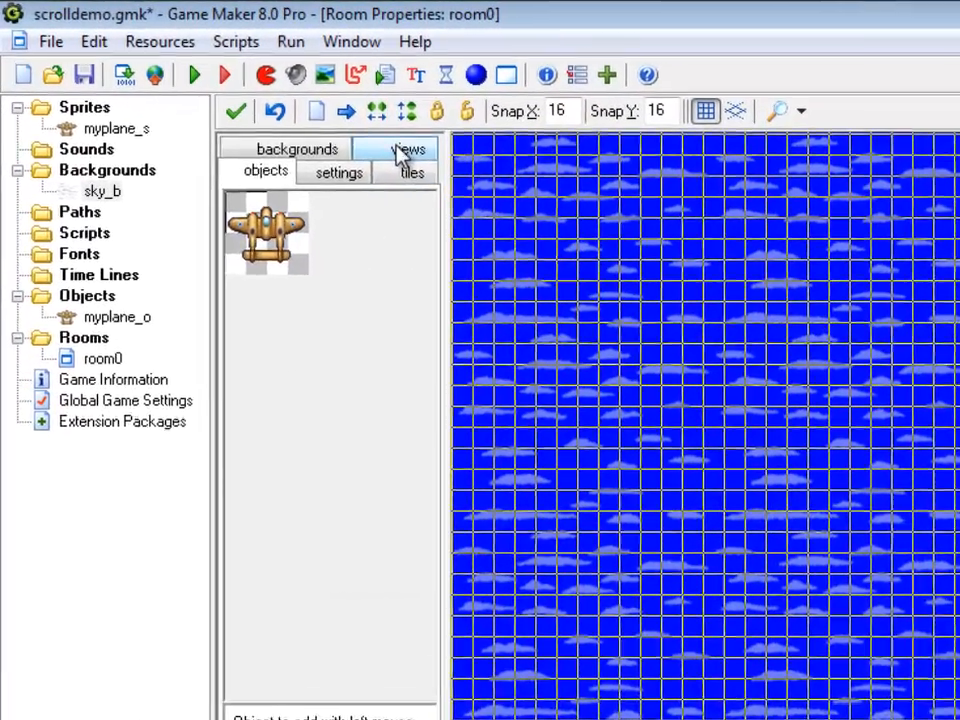
Enable views in room0, make View 0 visible when the room starts, and have it follow myplane_o.
{"action": "left_click", "coordinate": [292, 106]}
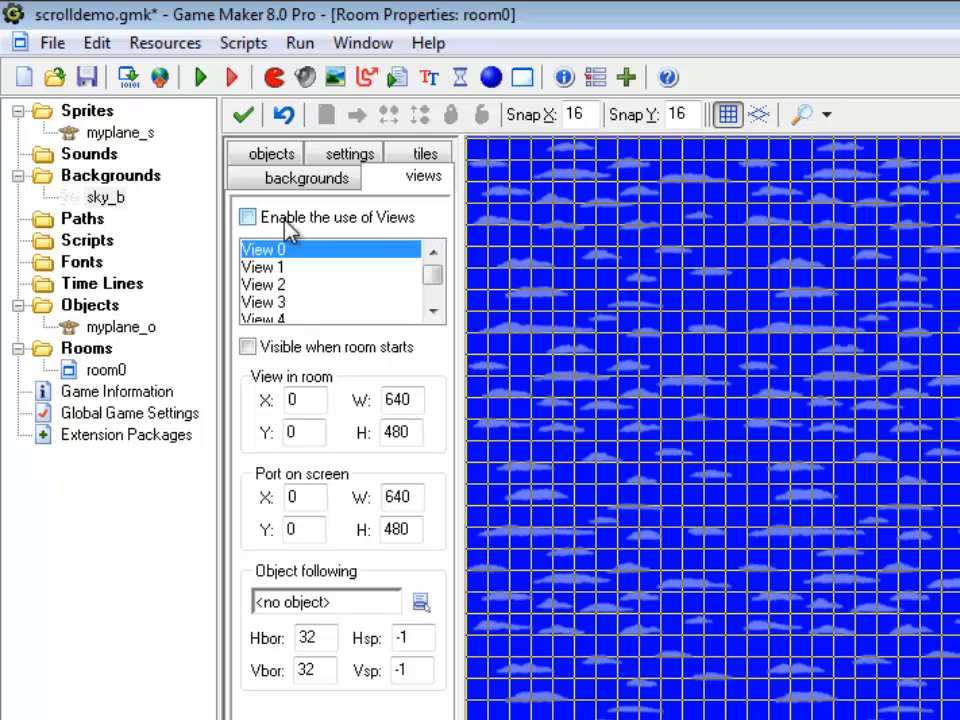
{"action": "left_click", "coordinate": [247, 218]}
{"action": "left_click", "coordinate": [247, 347]}
{"action": "left_click", "coordinate": [419, 603]}
{"action": "left_click", "coordinate": [510, 642]}
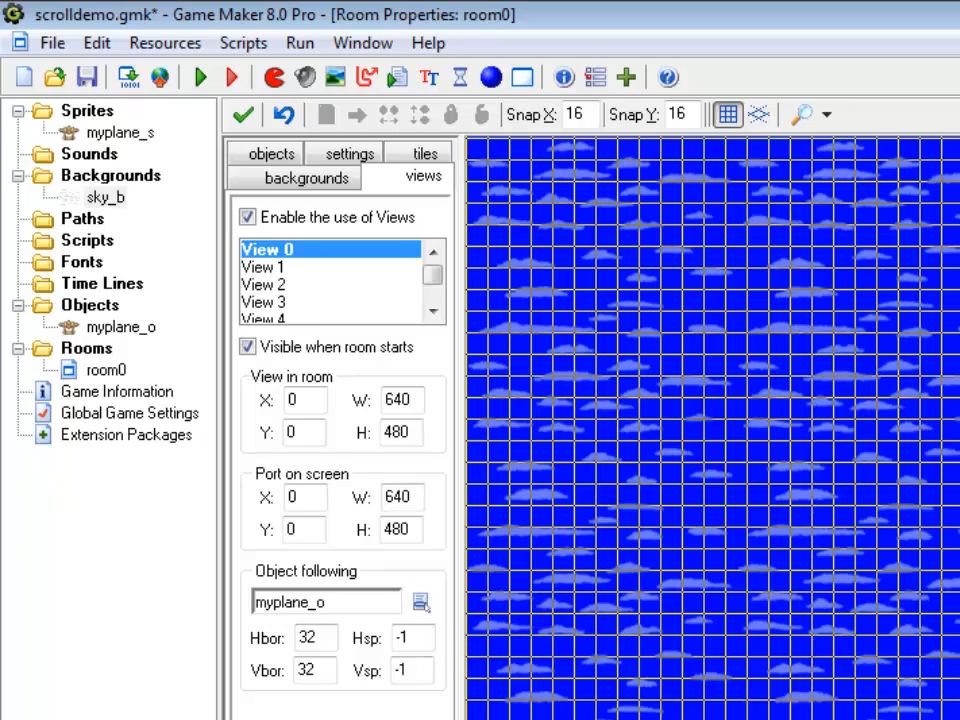
Test-run the game with the view enabled, fly the plane in all four directions, and close the game.
{"action": "left_click", "coordinate": [200, 77]}
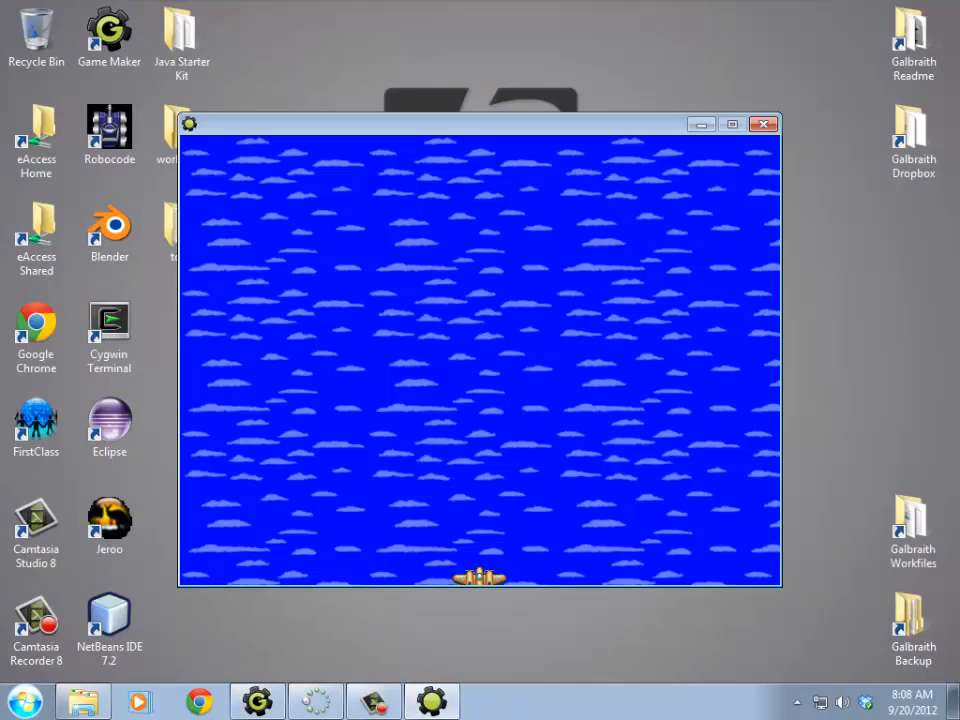
{"action": "key", "text": "Up"}
{"action": "key", "text": "Up"}
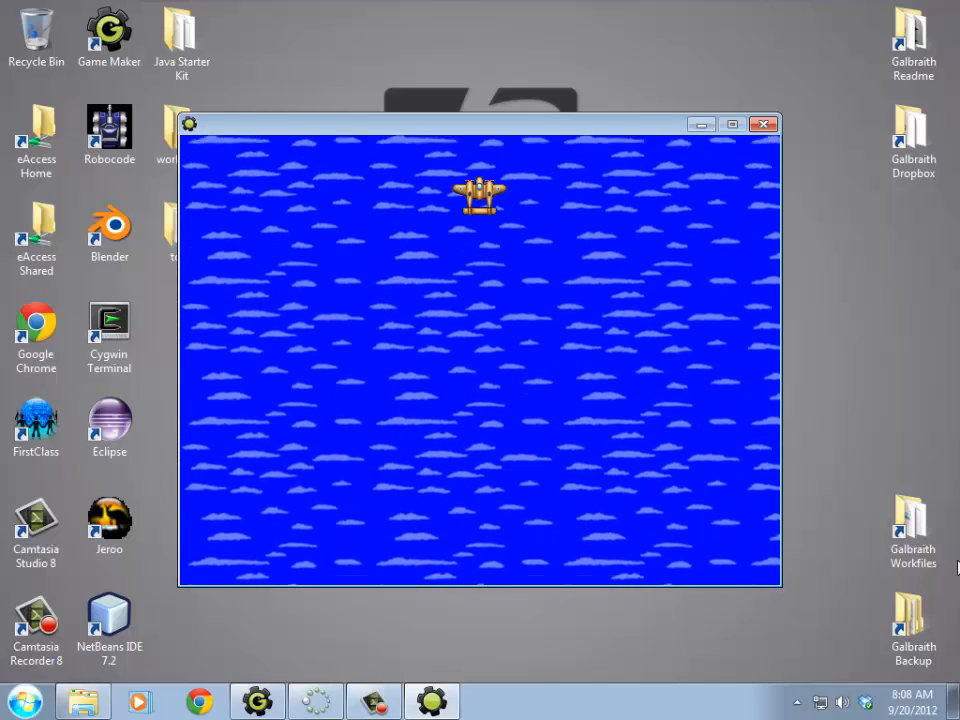
{"action": "key", "text": "Left"}
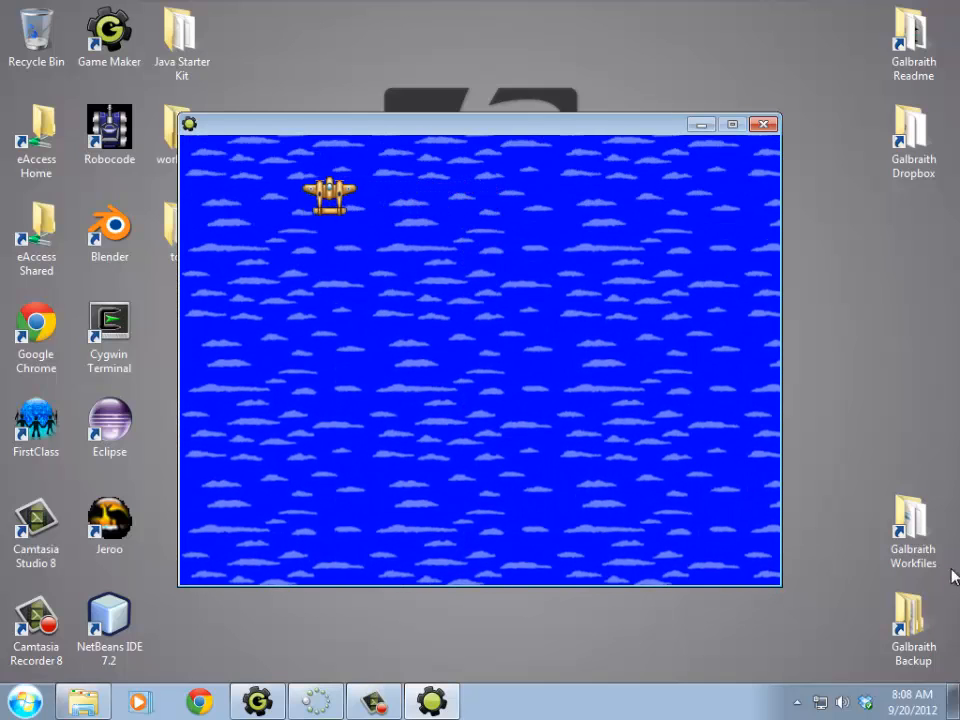
{"action": "key", "text": "Left"}
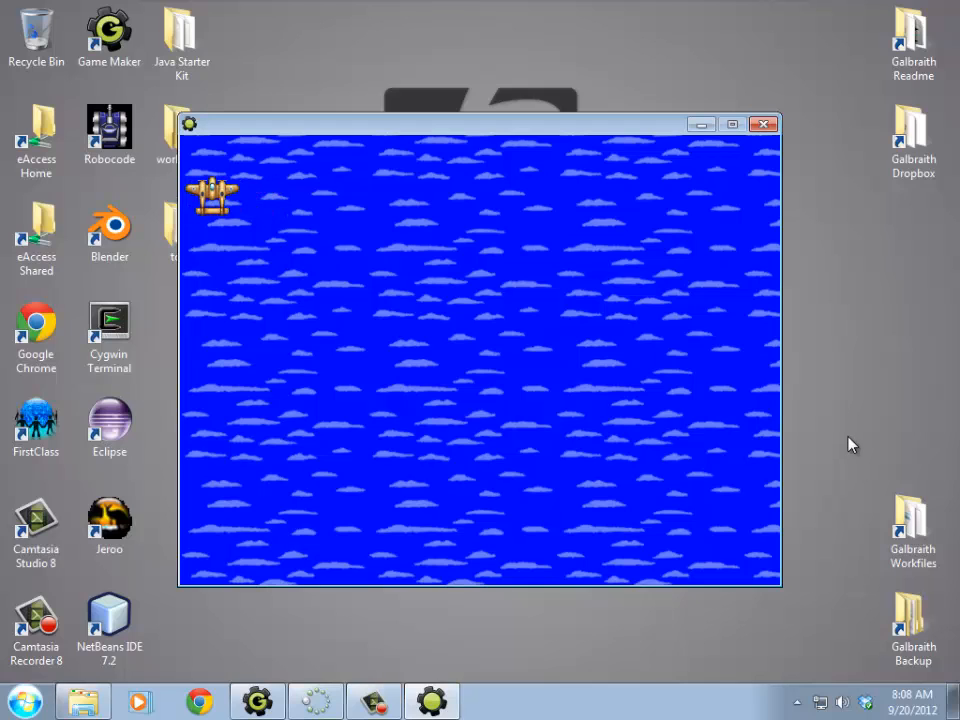
{"action": "key", "text": "Right"}
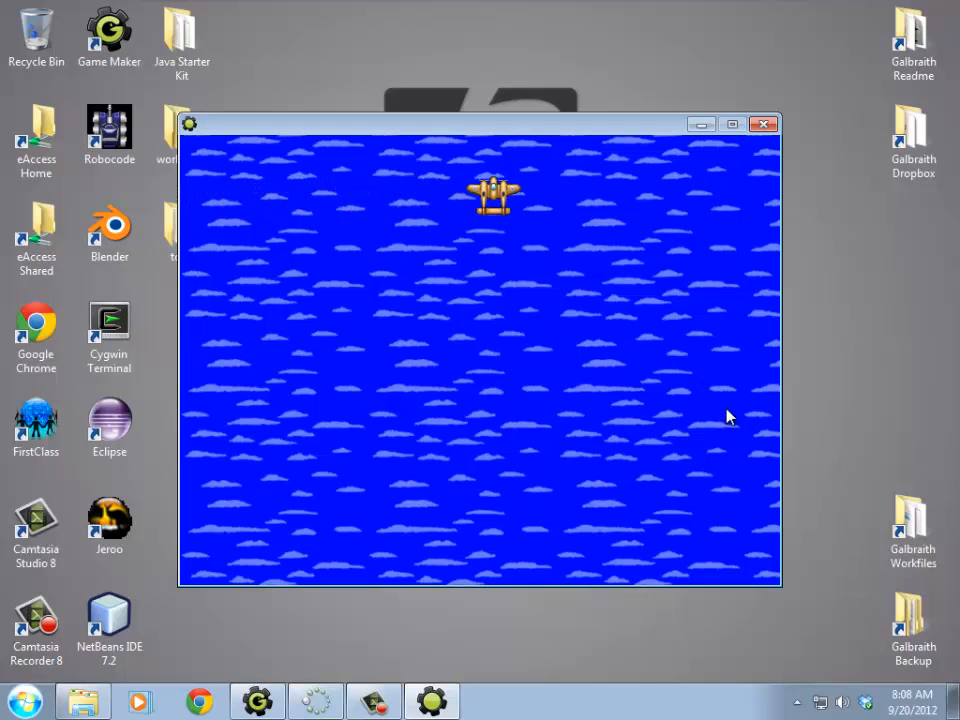
{"action": "key", "text": "Right"}
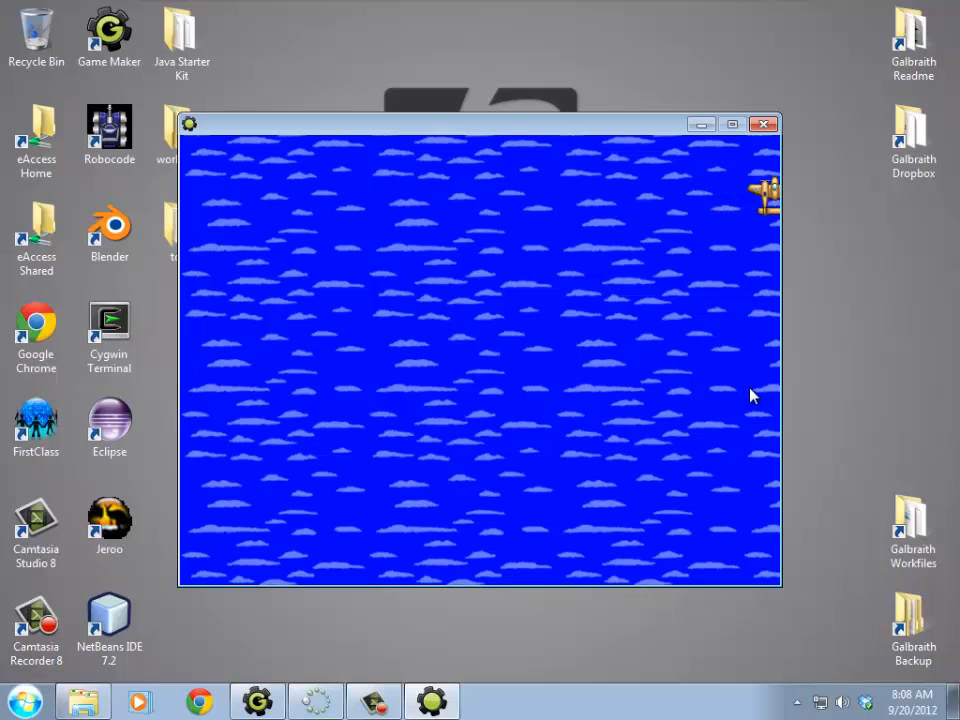
{"action": "key", "text": "Left"}
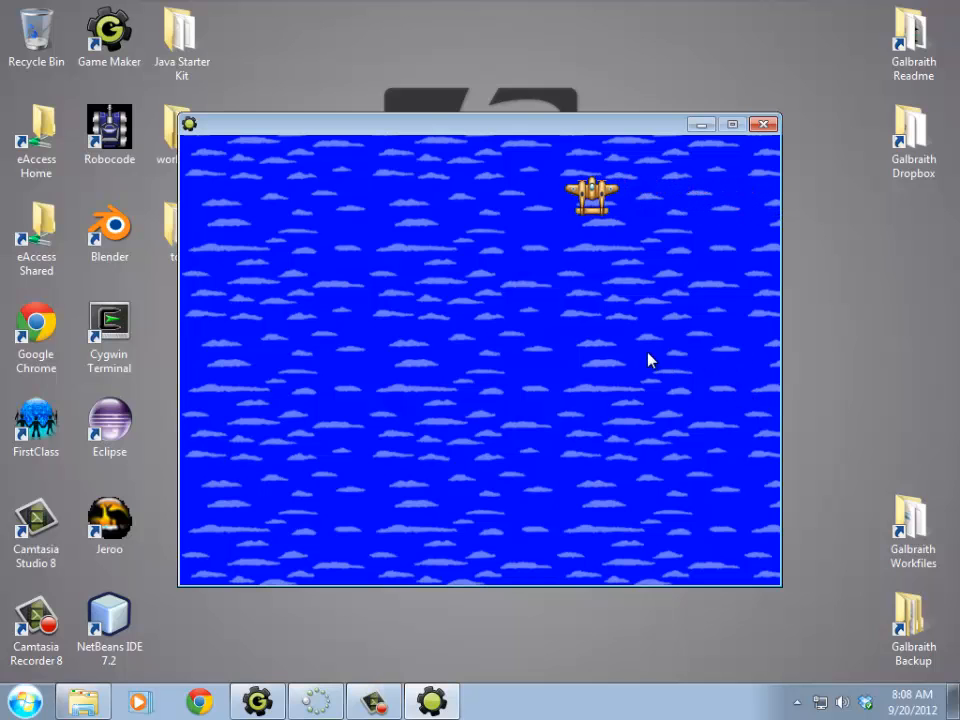
{"action": "key", "text": "Left"}
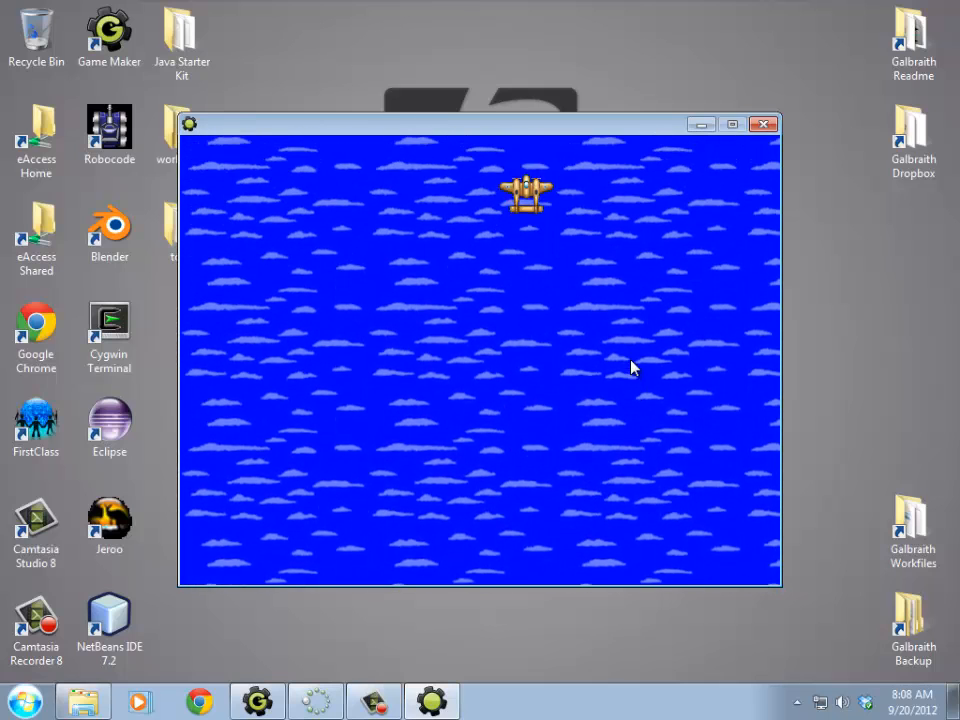
{"action": "key", "text": "Up"}
{"action": "key", "text": "Down"}
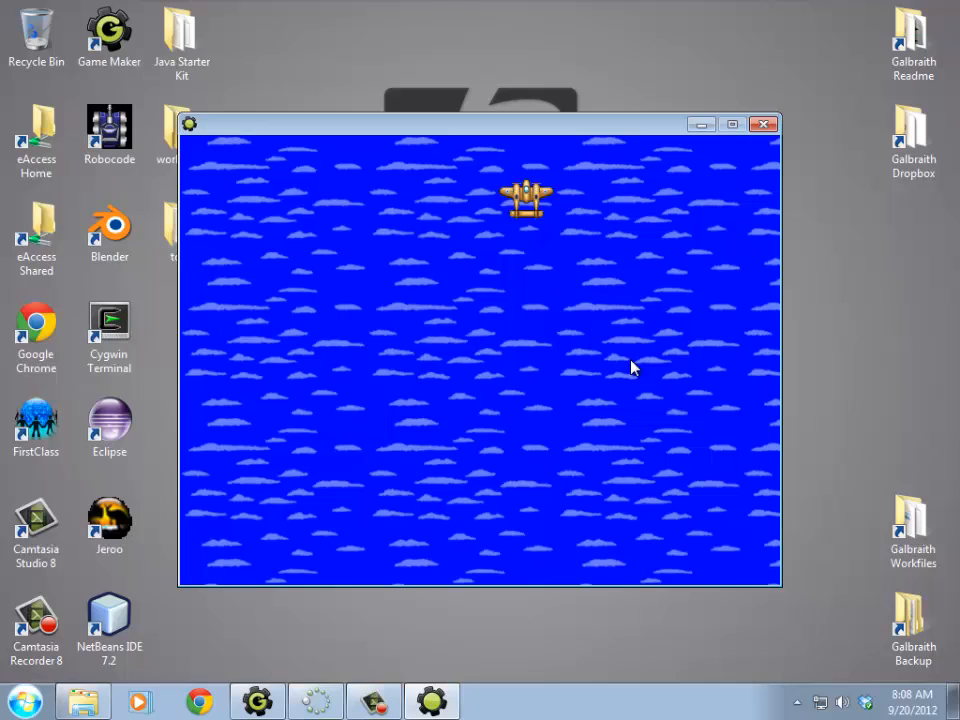
{"action": "key", "text": "Up"}
{"action": "key", "text": "Down"}
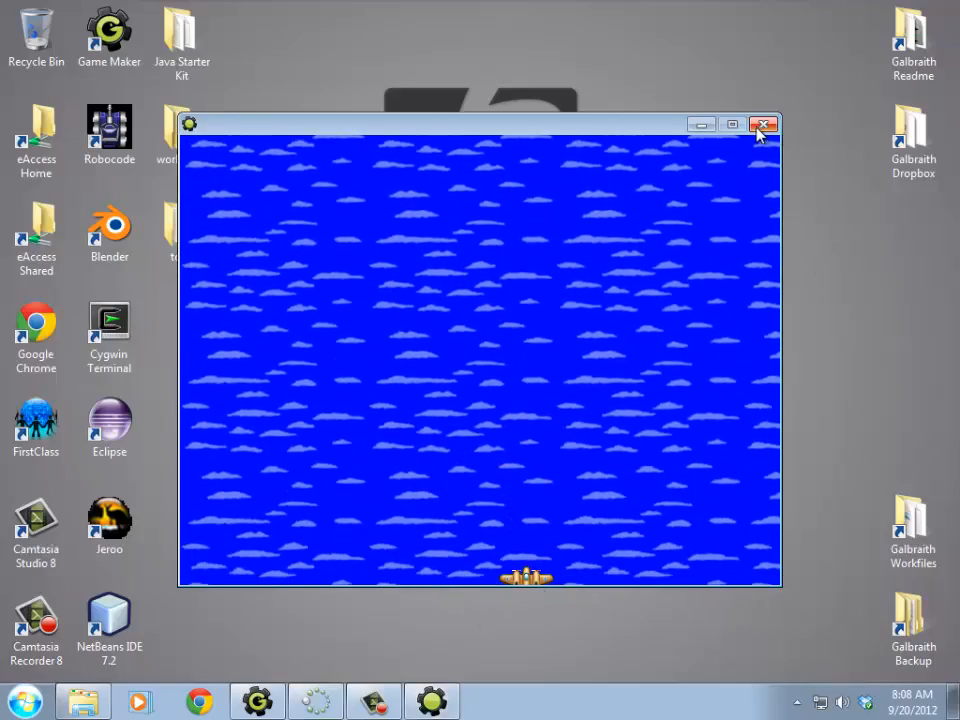
{"action": "left_click", "coordinate": [762, 125]}
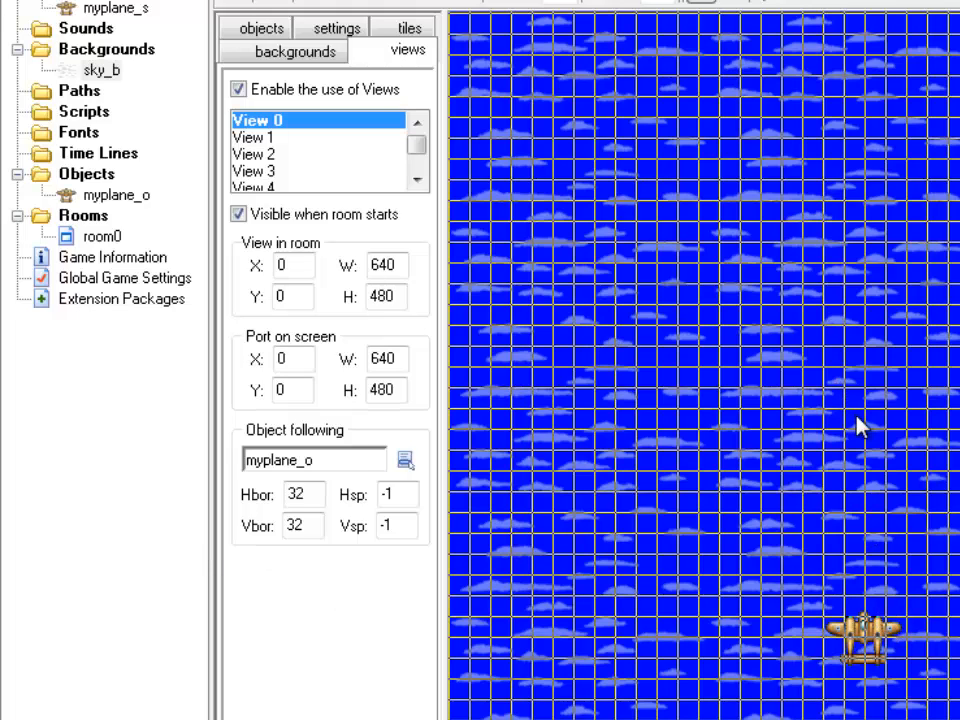
Set View 0's vertical following border to 200, then test-run the game by flying the plane up and down and end it.
{"action": "double_click", "coordinate": [300, 524]}
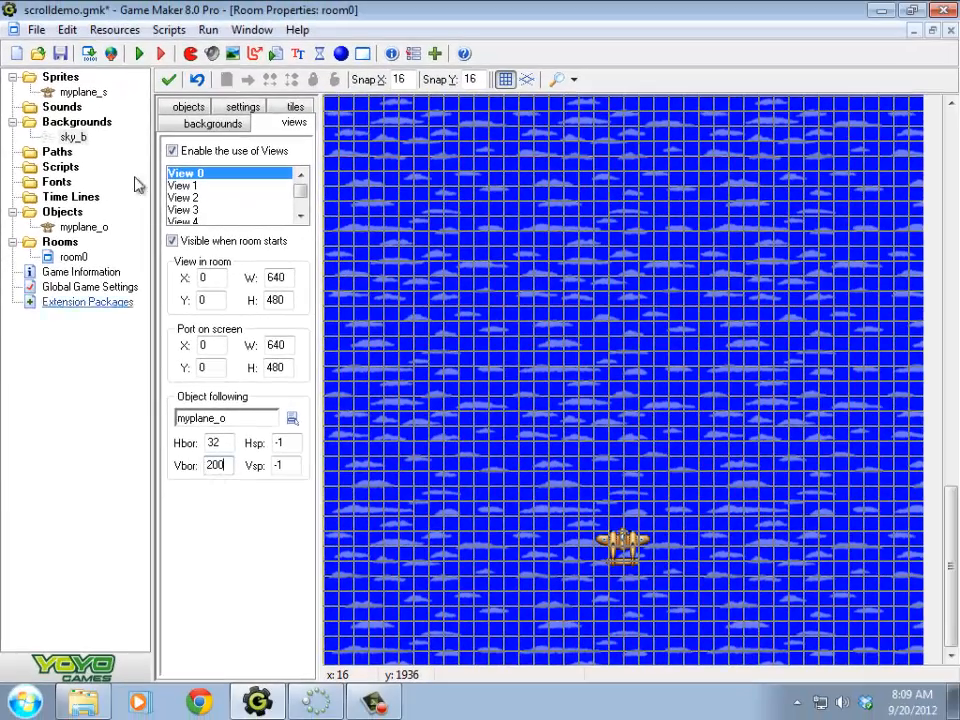
{"action": "left_click", "coordinate": [140, 55]}
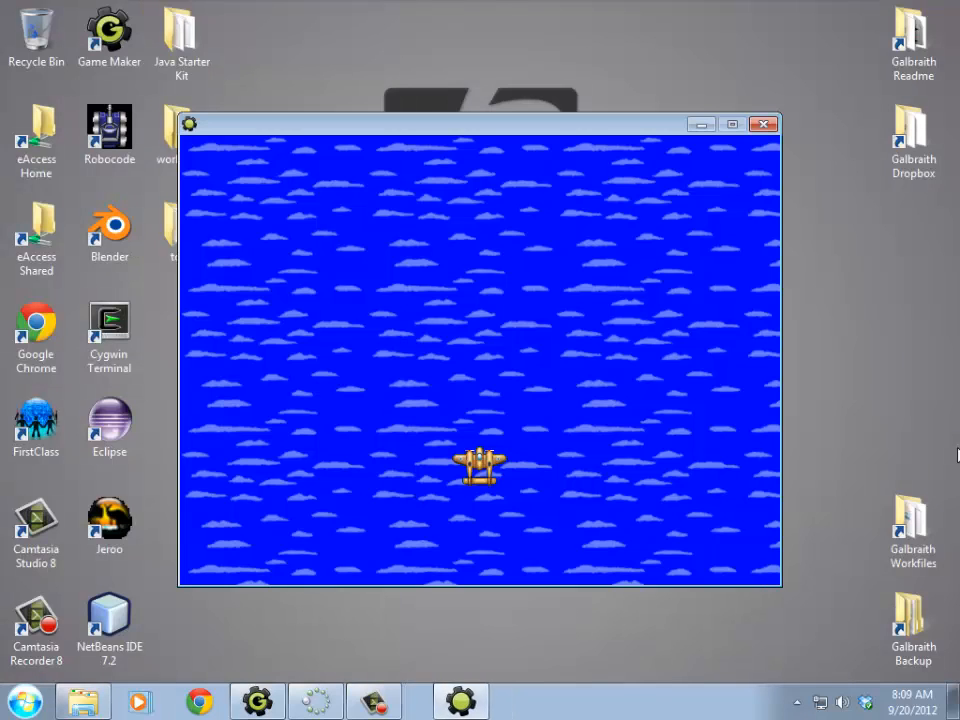
{"action": "key", "text": "Up"}
{"action": "key", "text": "Down"}
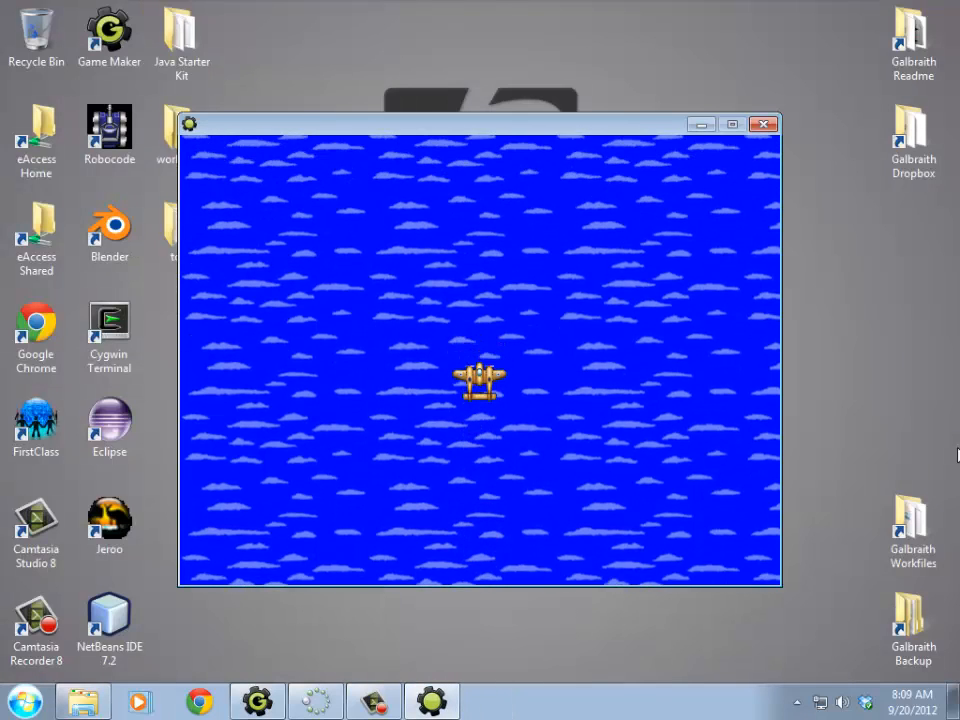
{"action": "key", "text": "Up"}
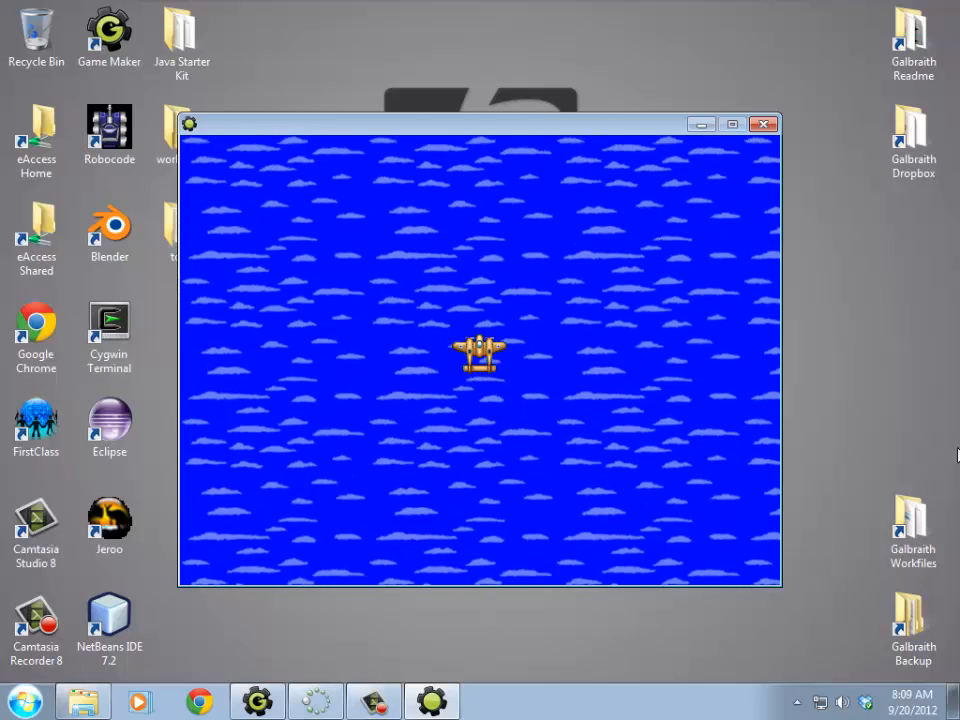
{"action": "key", "text": "Down"}
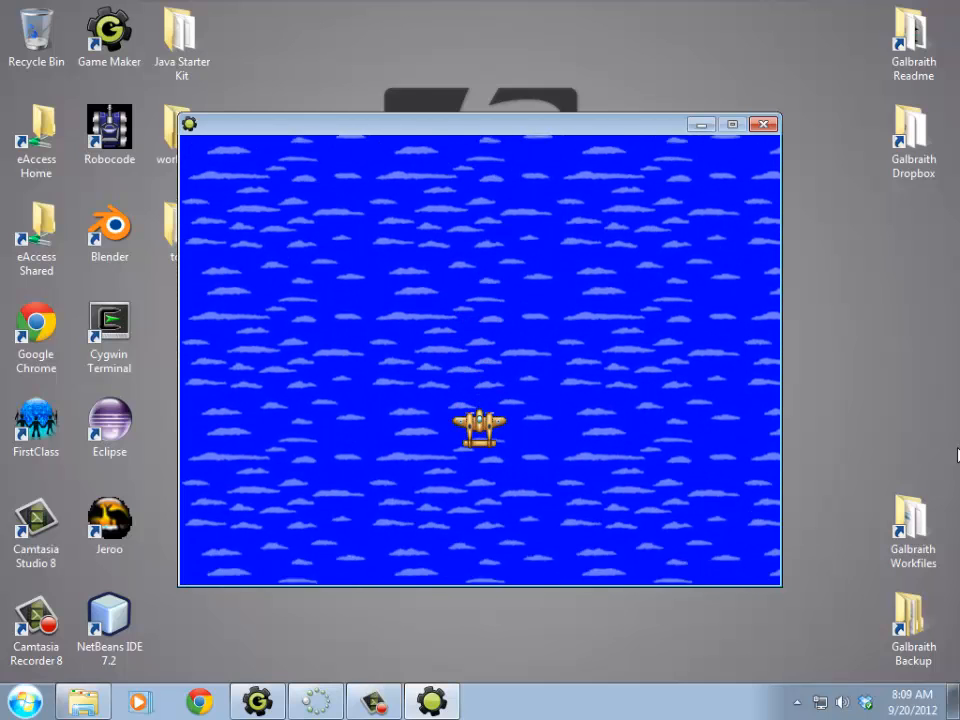
{"action": "key", "text": "Down"}
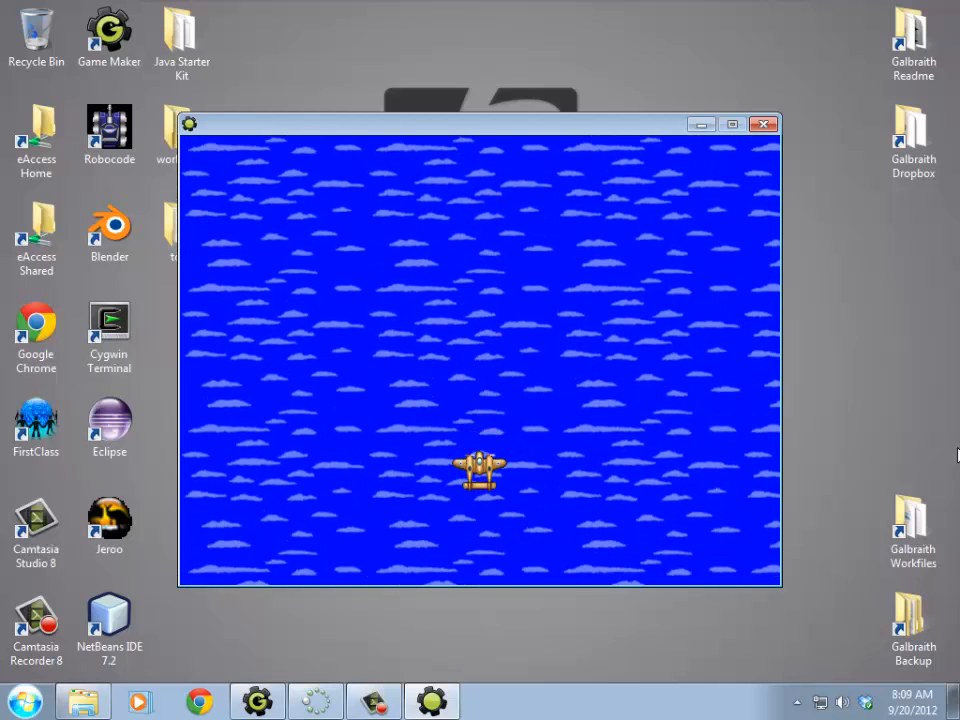
{"action": "key", "text": "Escape"}
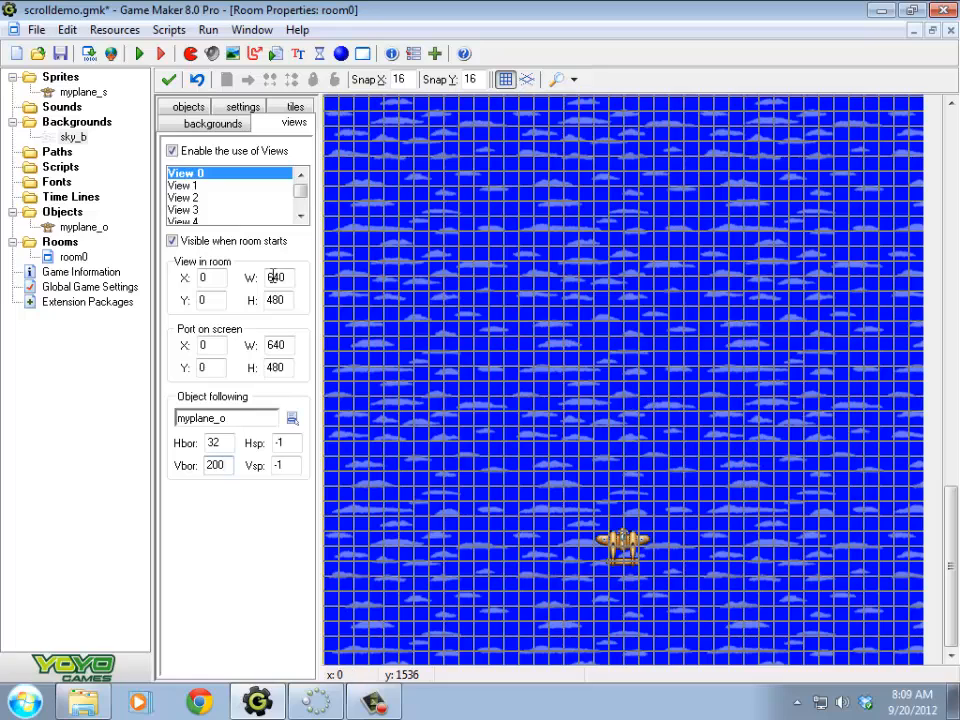
Test-run the game with View 0 not visible at room start, close it, and make View 0 visible again.
{"action": "left_click", "coordinate": [172, 242]}
{"action": "left_click", "coordinate": [139, 53]}
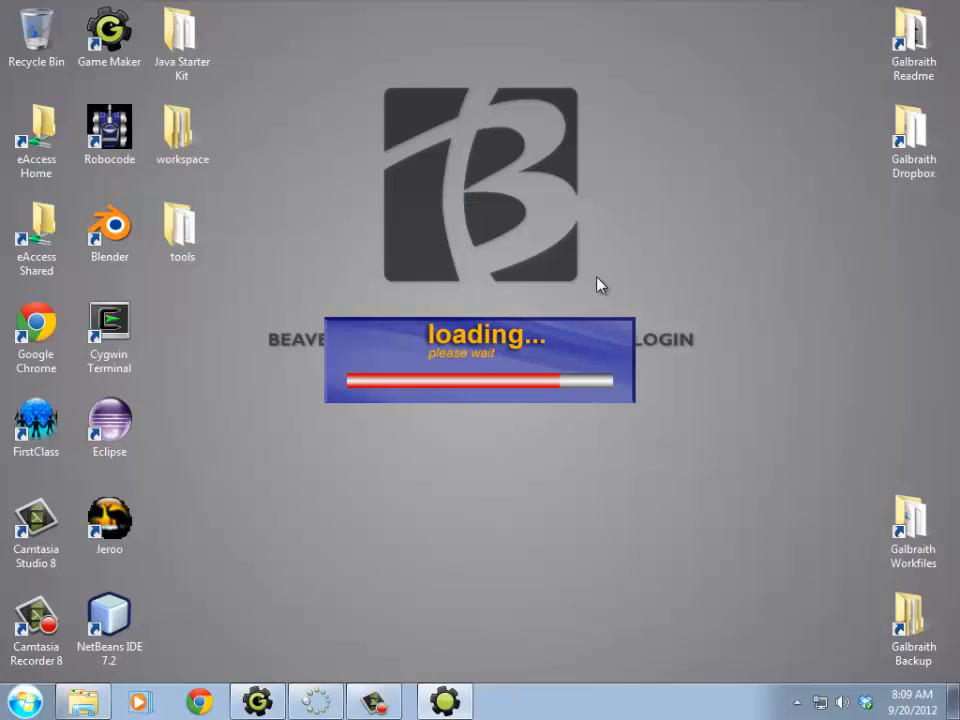
{"action": "left_click", "coordinate": [102, 82]}
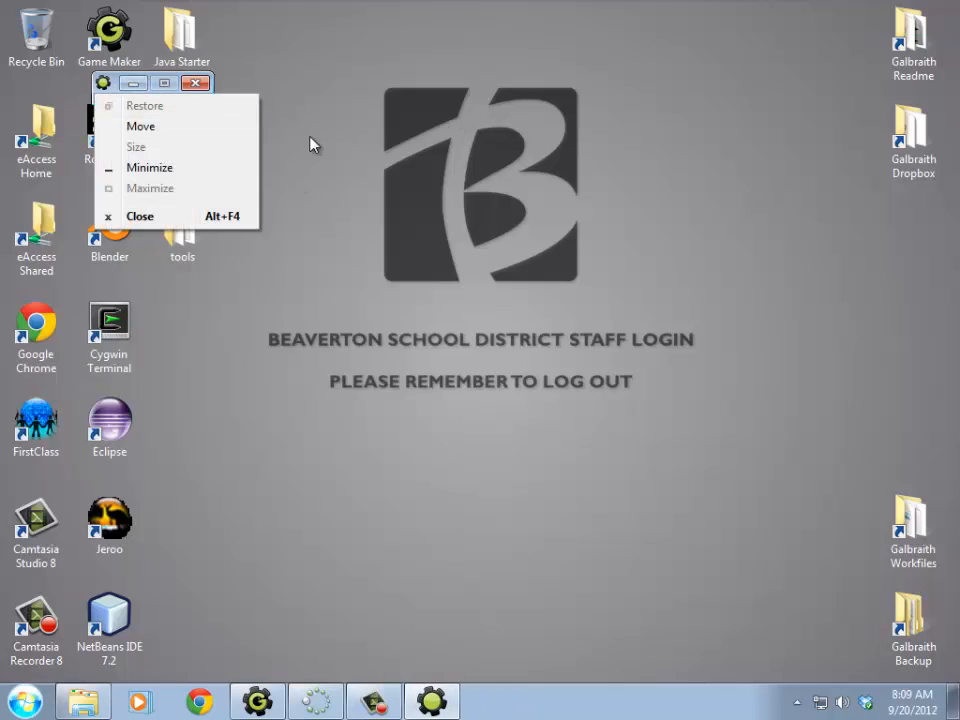
{"action": "left_click", "coordinate": [376, 70]}
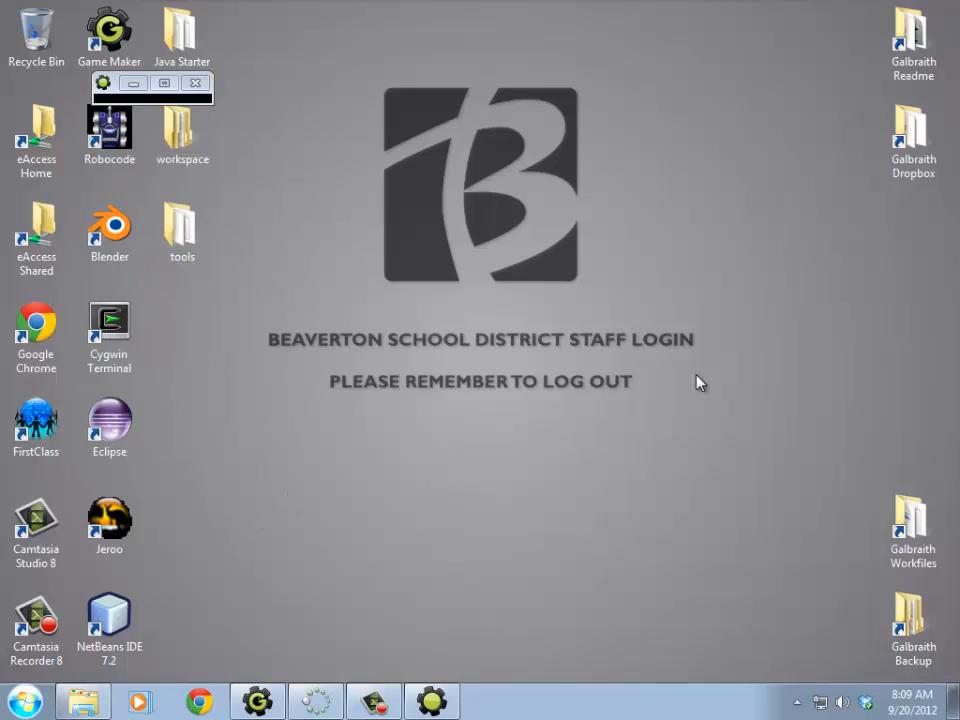
{"action": "left_click", "coordinate": [195, 83]}
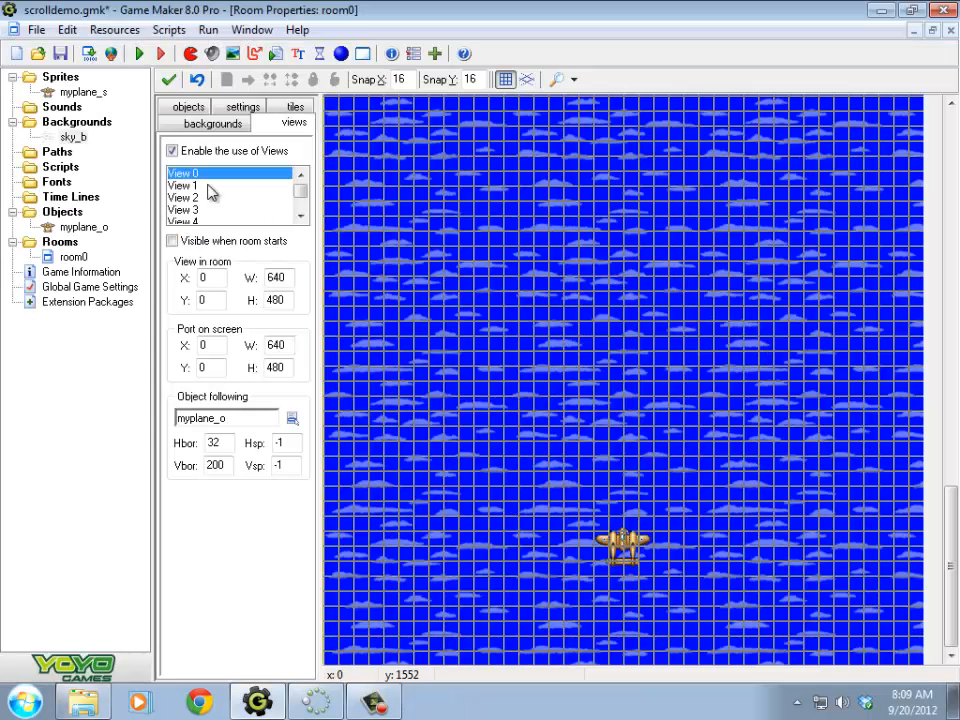
{"action": "left_click", "coordinate": [172, 241]}
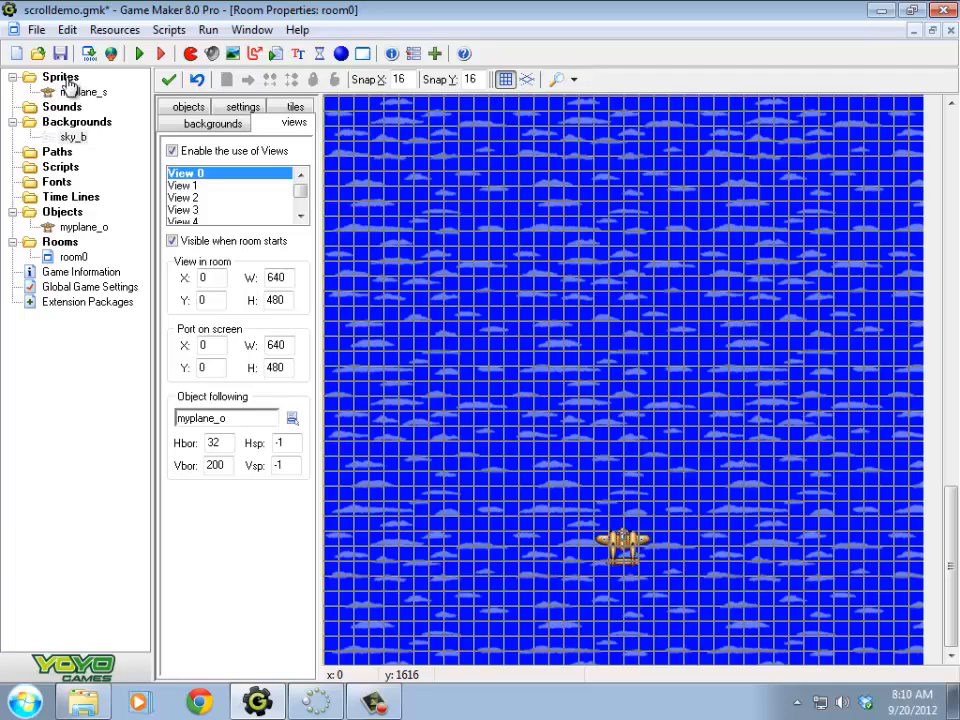
Create a new sprite named mybullet_s.
{"action": "left_click", "coordinate": [190, 54]}
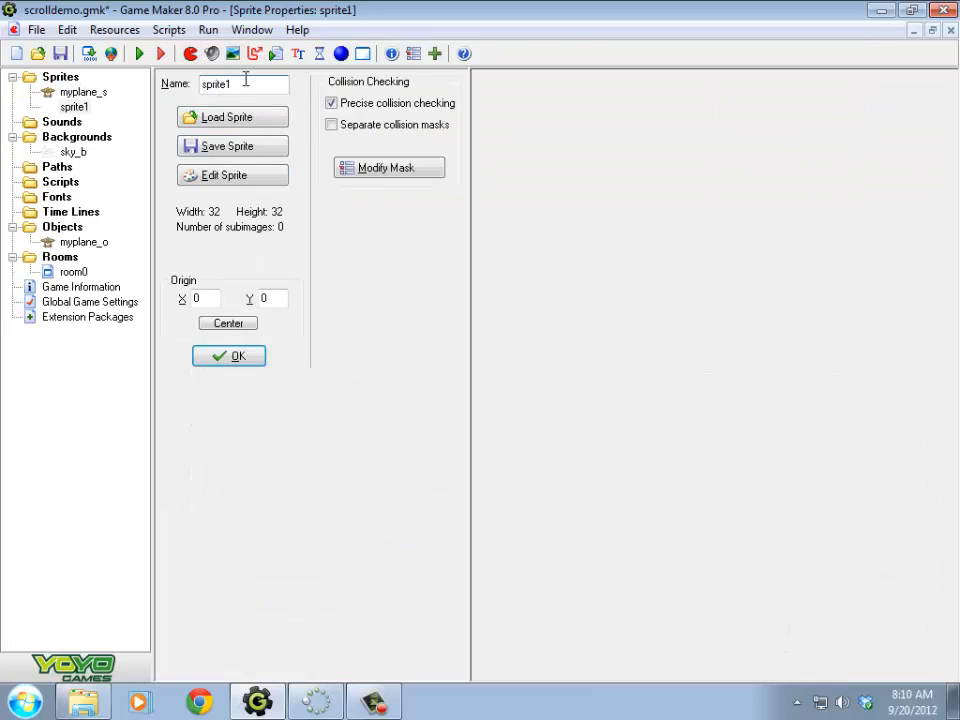
{"action": "type", "text": "mybu"}
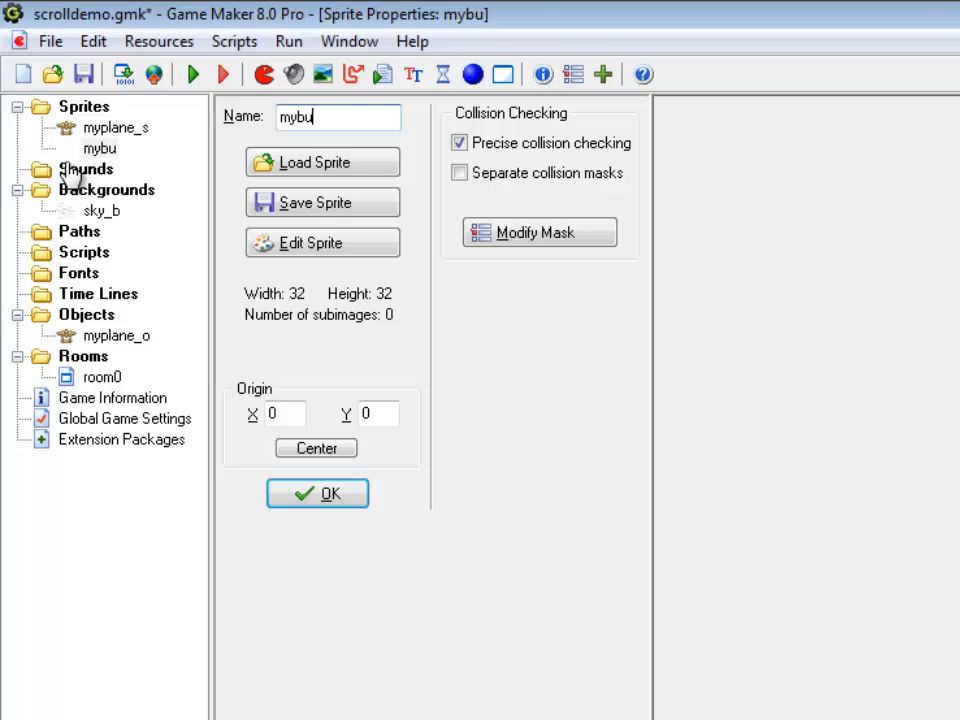
{"action": "type", "text": "llet_s"}
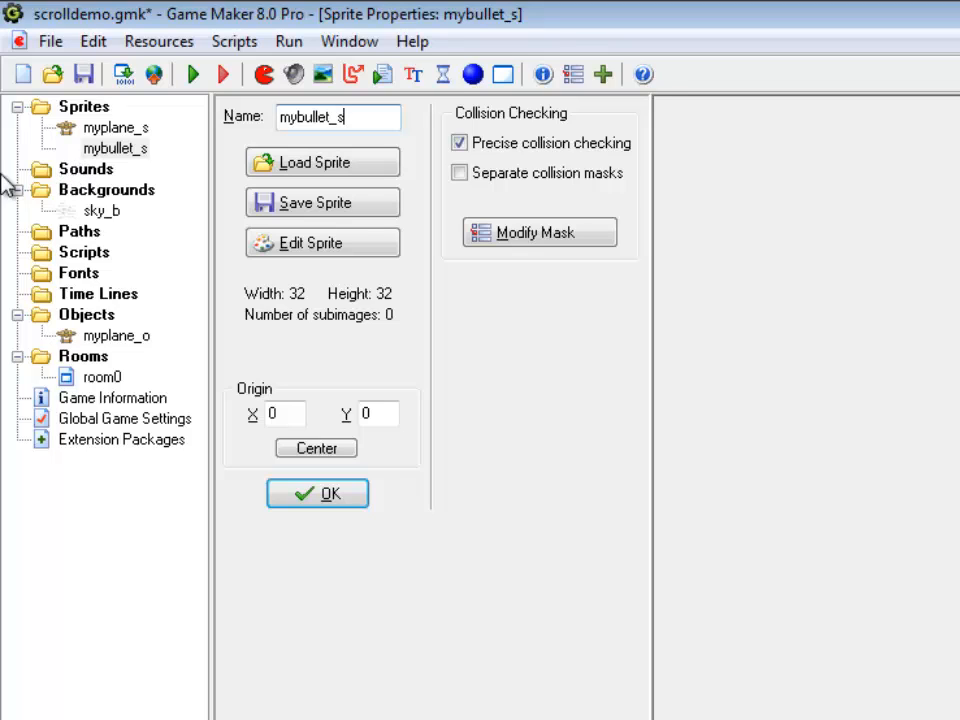
Create mybullet_s from the sprite strip, using one 32 by 32 image of the single bullet at pixel offset 37, 169.
{"action": "left_click", "coordinate": [313, 250]}
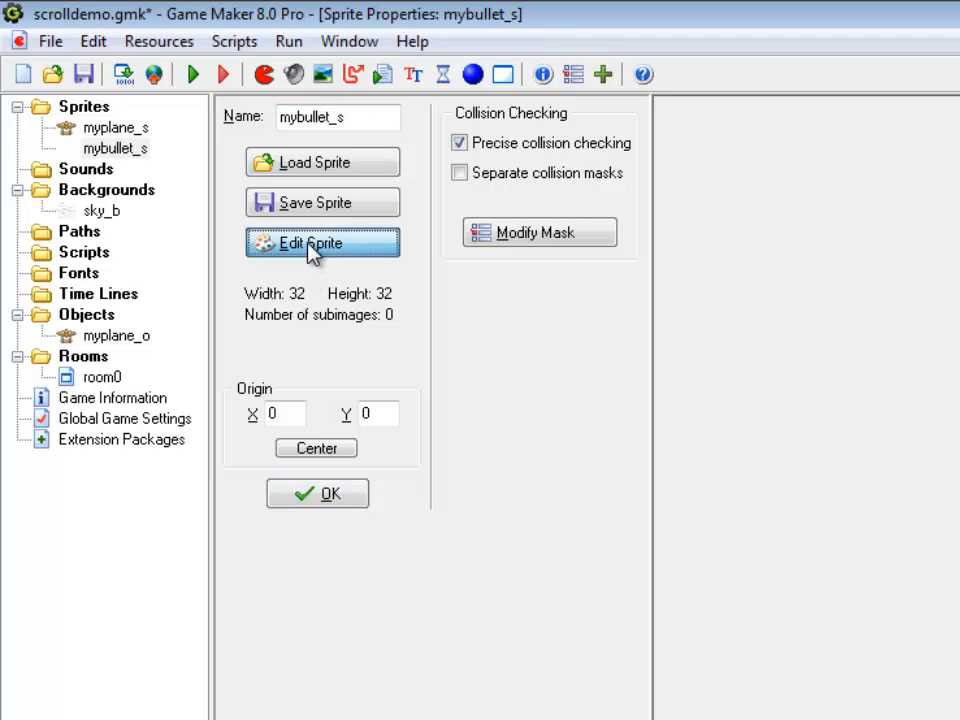
{"action": "left_click", "coordinate": [315, 253]}
{"action": "left_click", "coordinate": [376, 99]}
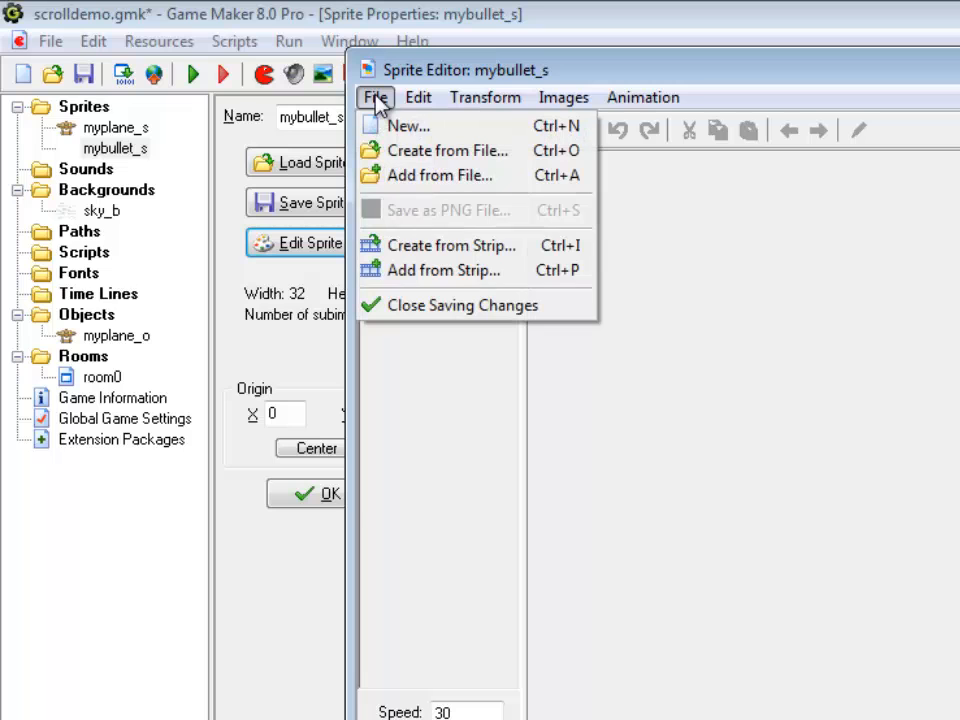
{"action": "left_click", "coordinate": [481, 246]}
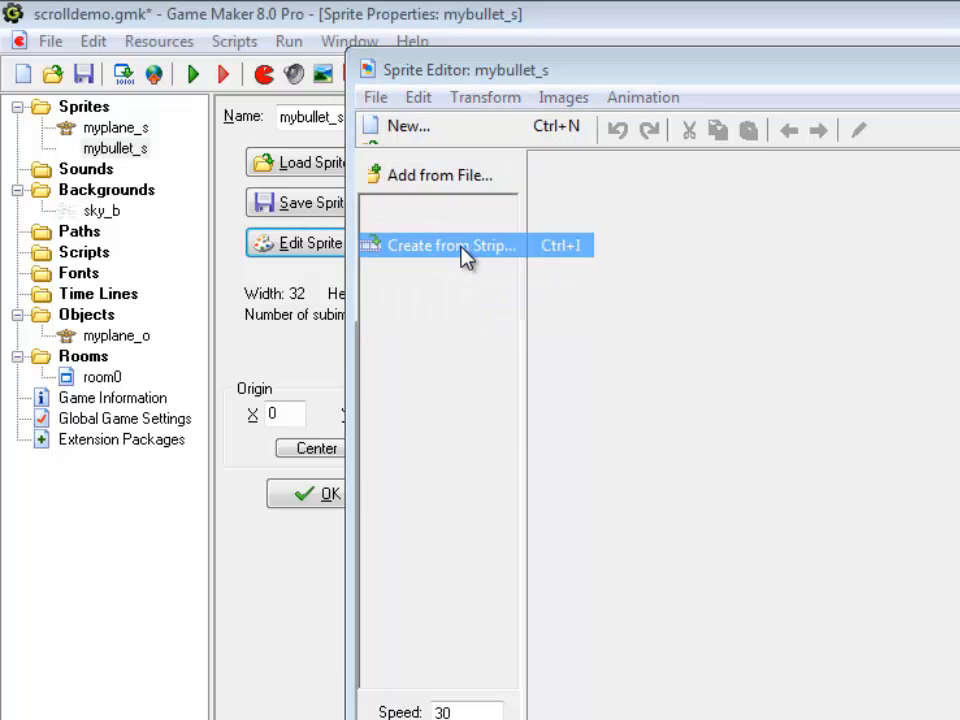
{"action": "key", "text": "Return"}
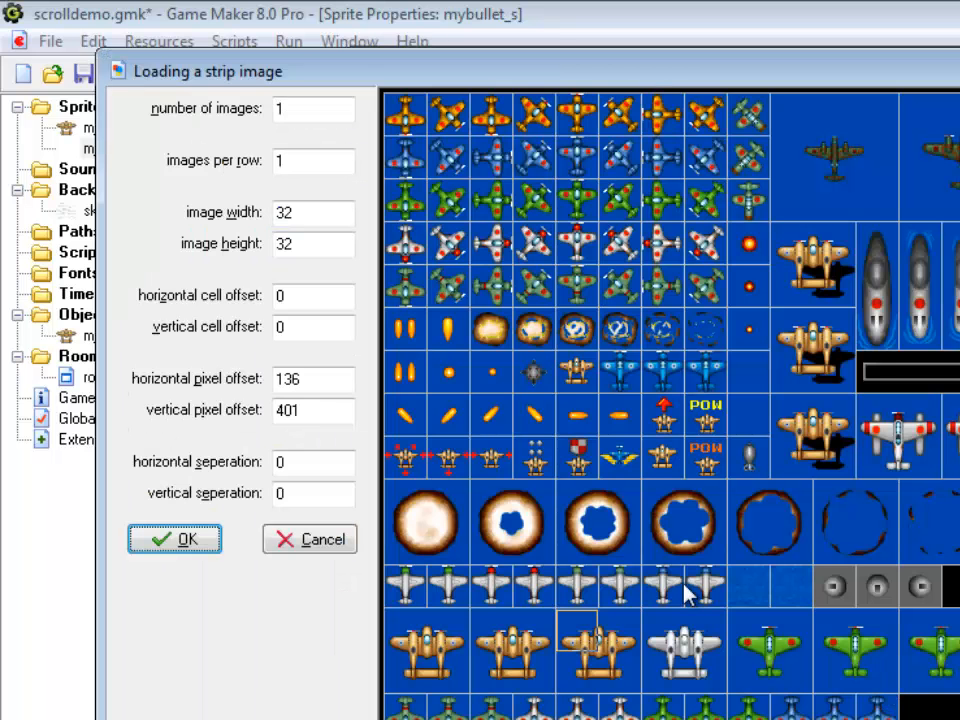
{"action": "left_click", "coordinate": [397, 328]}
{"action": "left_click_drag", "start_coordinate": [397, 328], "coordinate": [431, 319]}
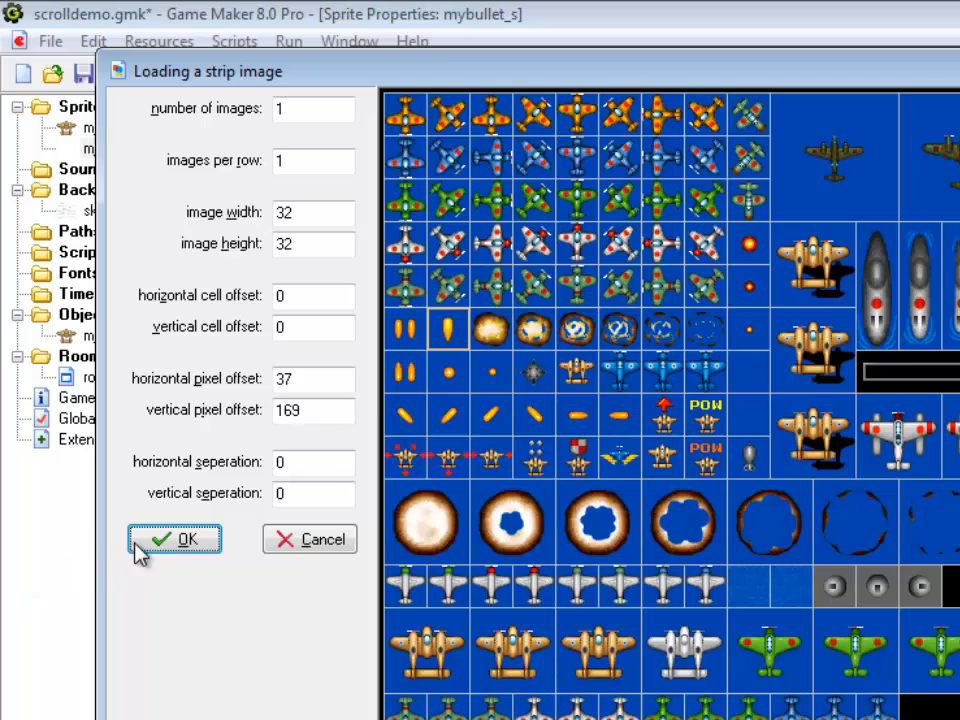
{"action": "left_click", "coordinate": [176, 540]}
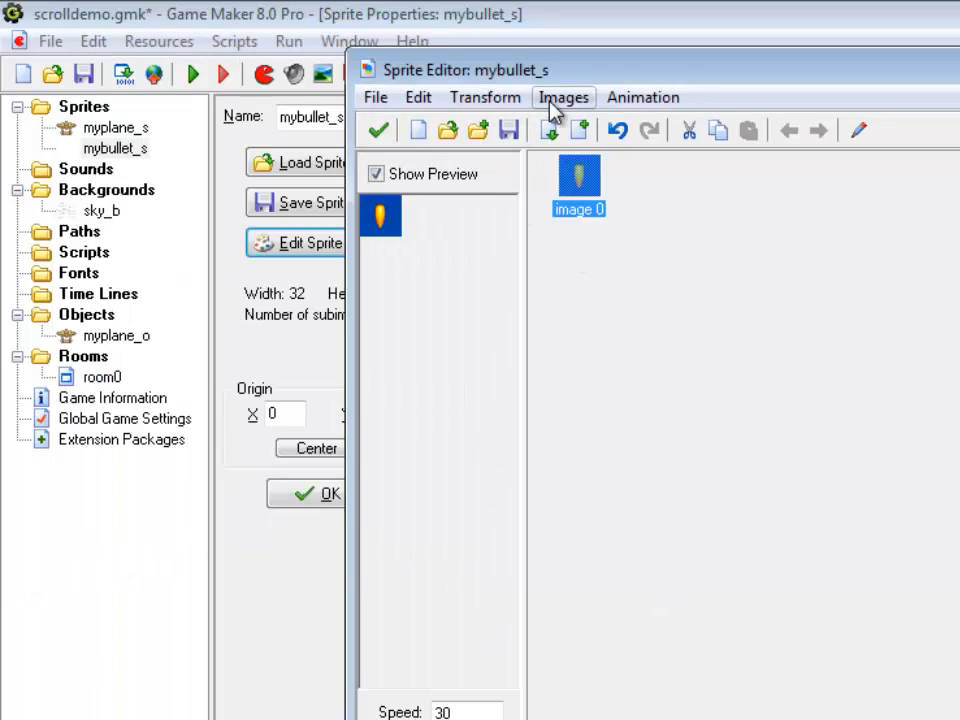
Erase the blue background colour from the mybullet_s image with tolerance 0 and keep the edited sprite.
{"action": "left_click", "coordinate": [586, 100]}
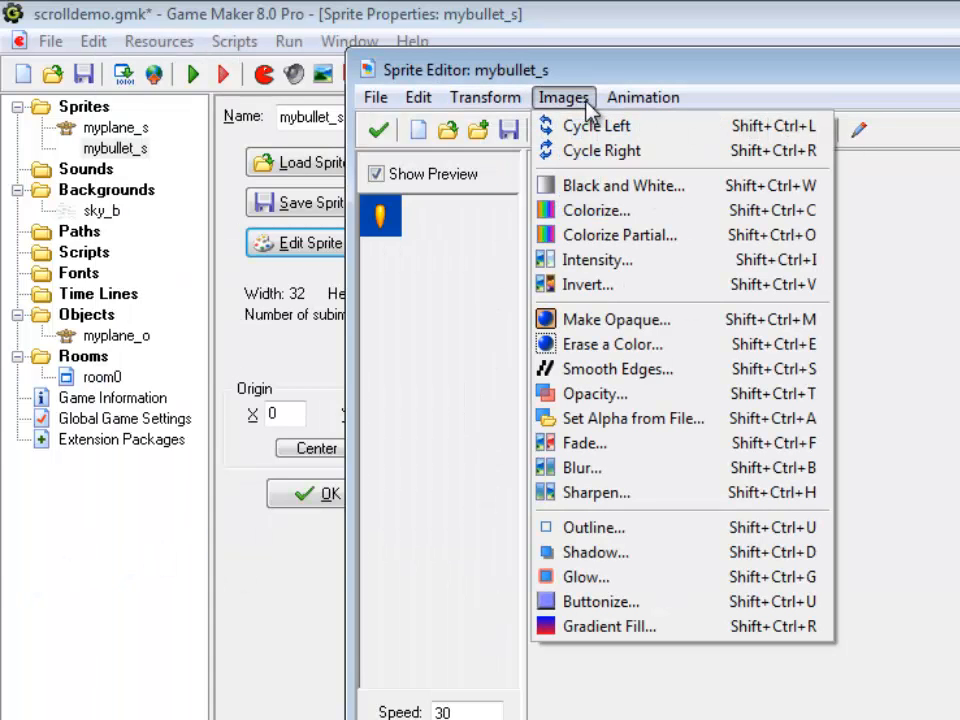
{"action": "left_click", "coordinate": [662, 350]}
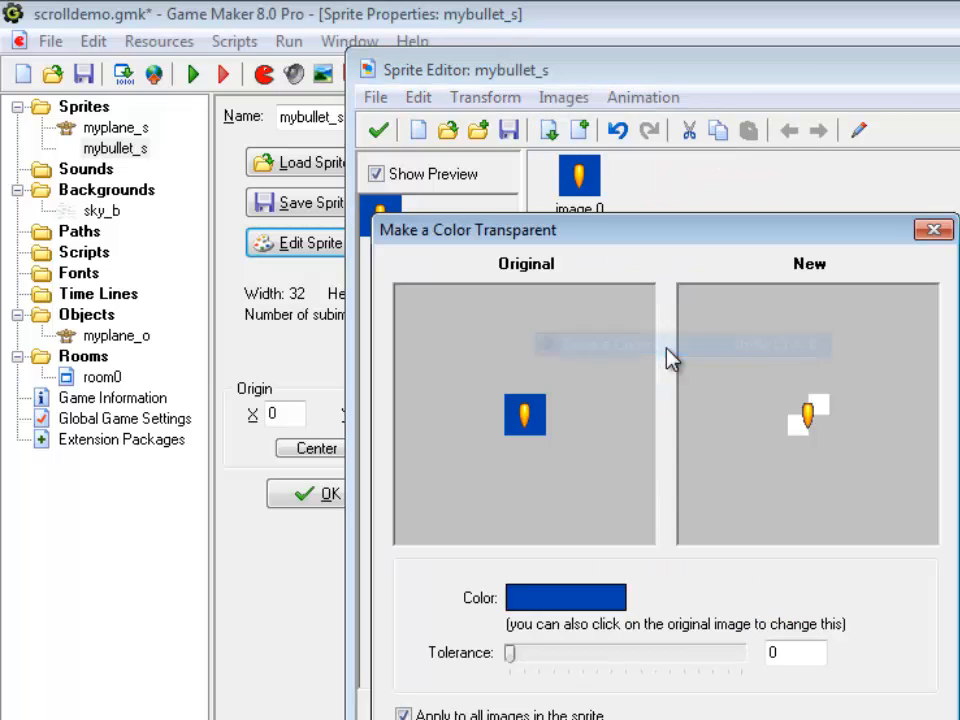
{"action": "left_click", "coordinate": [529, 718]}
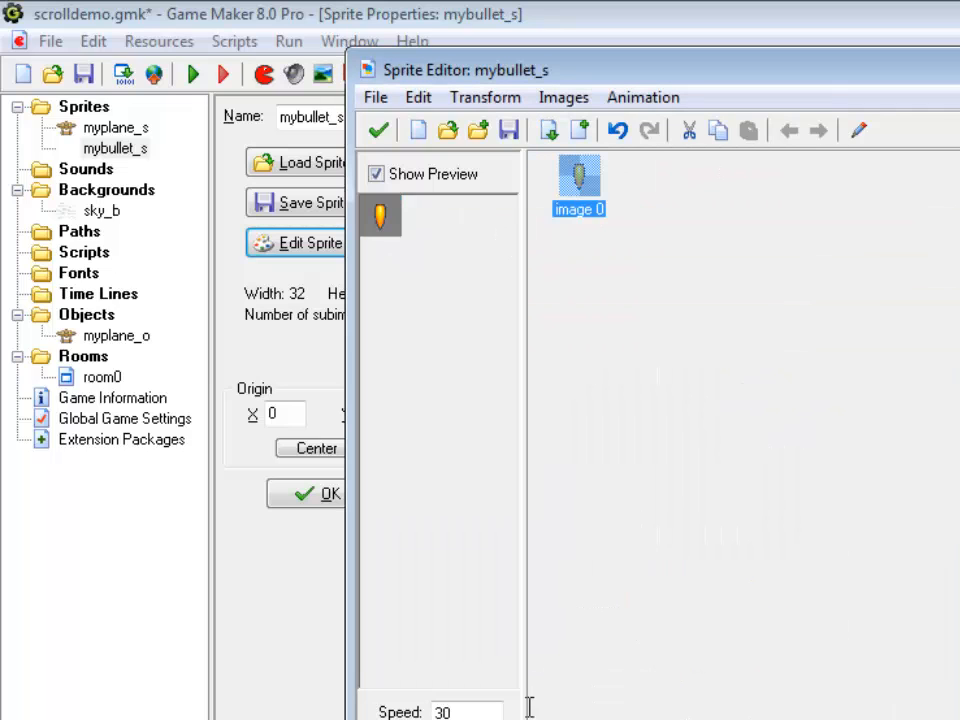
{"action": "left_click", "coordinate": [379, 131]}
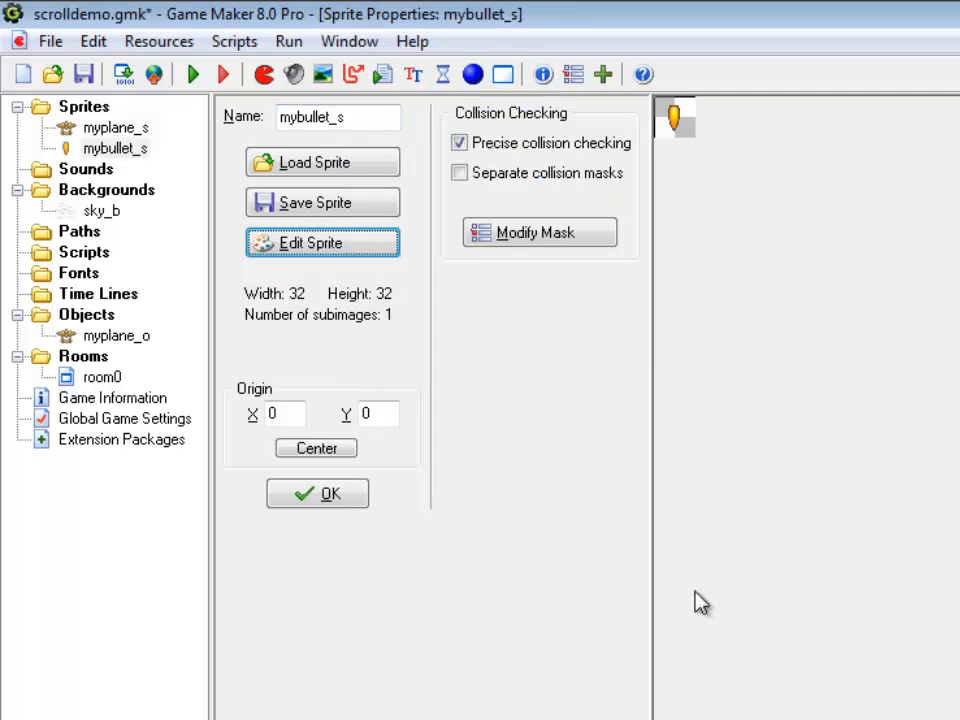
Create a new object named mybullet_o and assign it the mybullet_s sprite.
{"action": "left_click", "coordinate": [473, 75]}
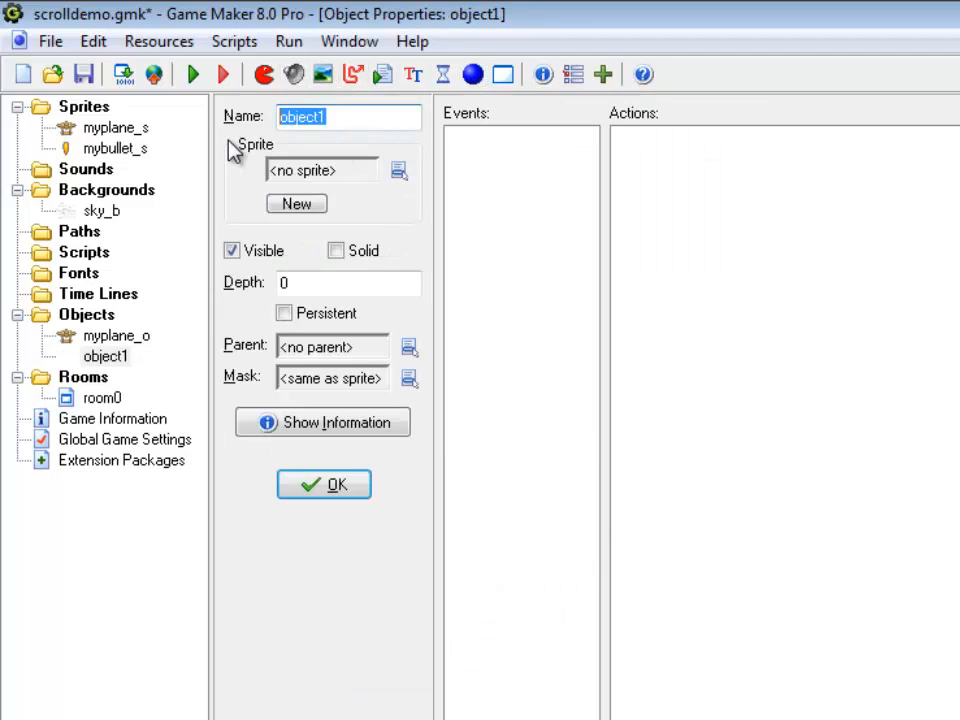
{"action": "type", "text": "mybulel"}
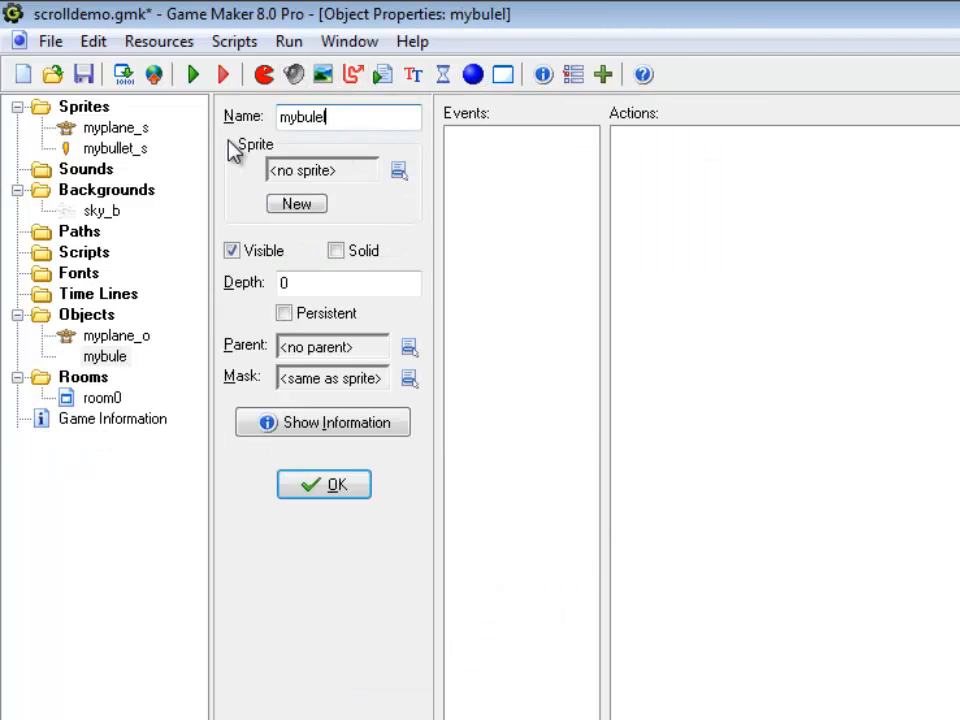
{"action": "key", "text": "BackSpace"}
{"action": "key", "text": "BackSpace"}
{"action": "type", "text": "let_o"}
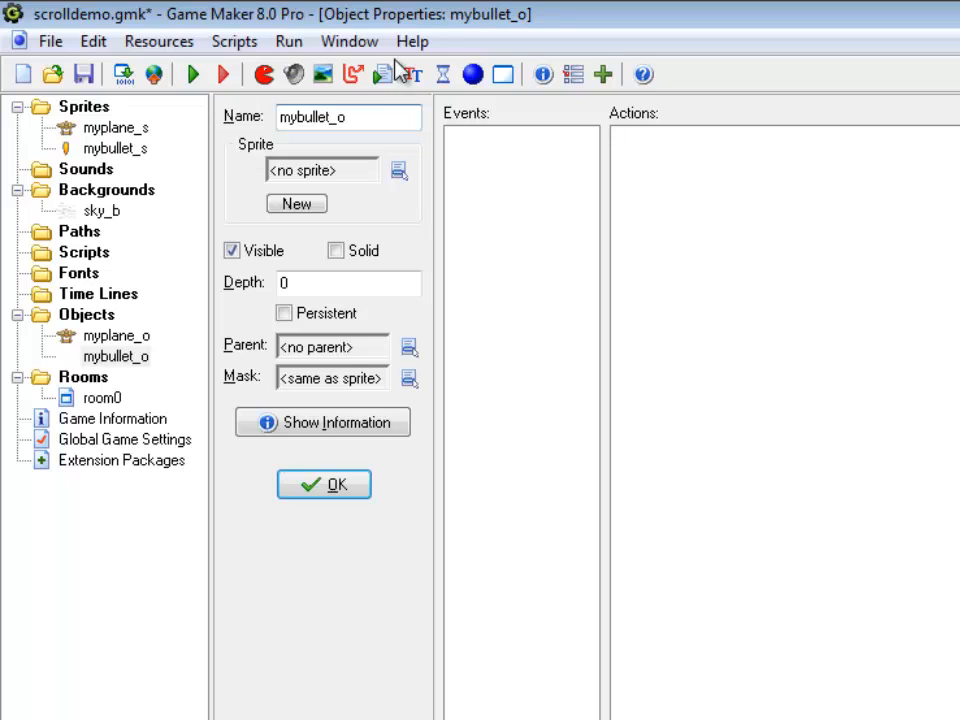
{"action": "left_click", "coordinate": [395, 172]}
{"action": "left_click", "coordinate": [436, 230]}
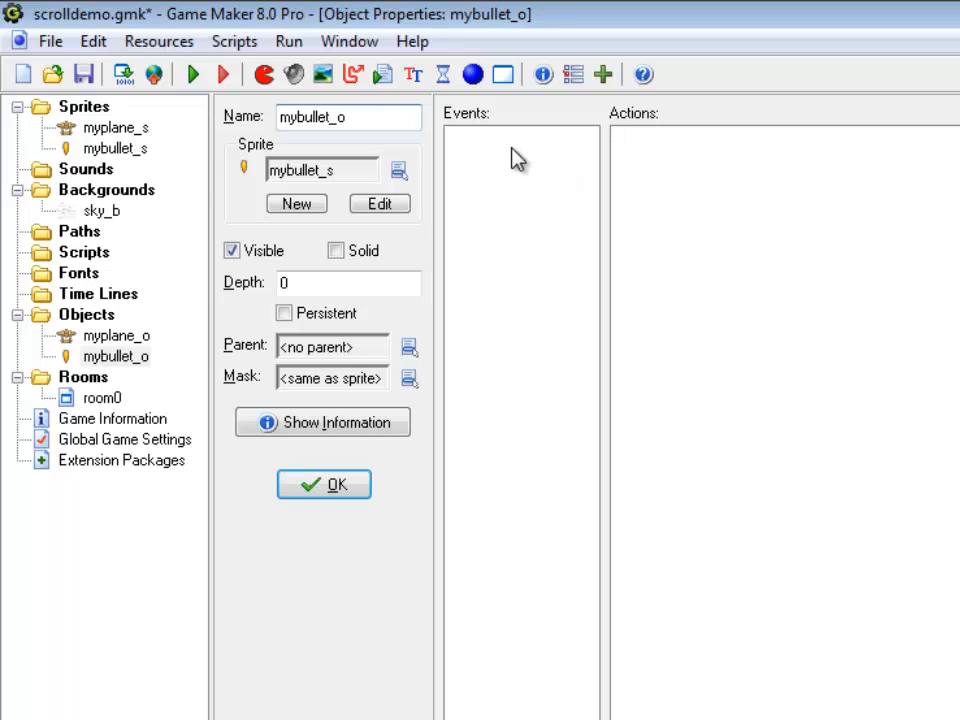
Add a key press event for Space to the myplane_o object.
{"action": "double_click", "coordinate": [118, 337]}
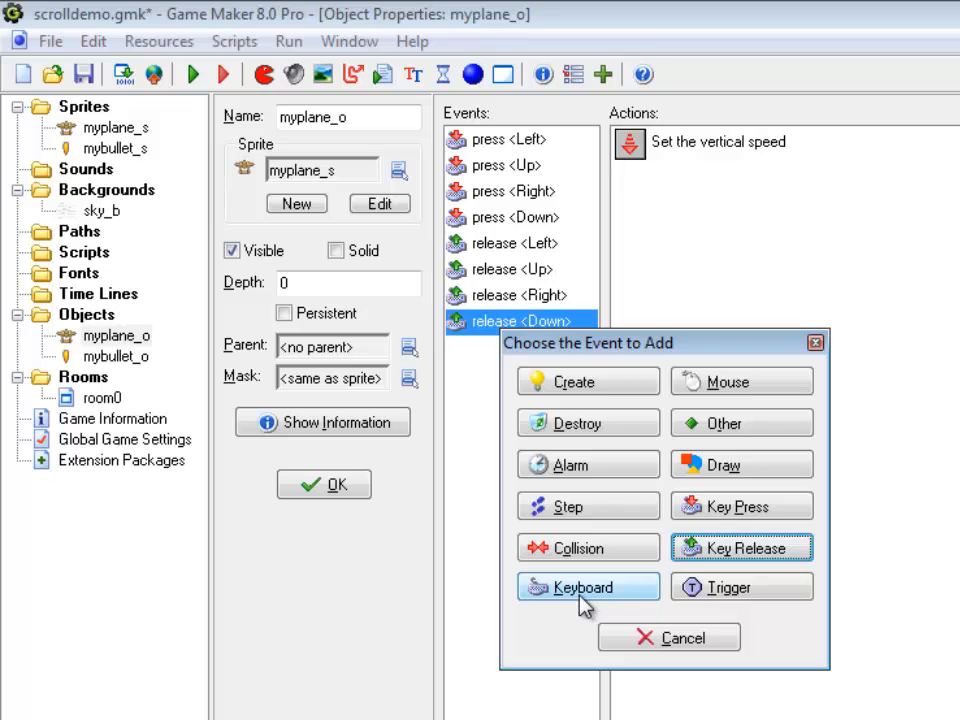
{"action": "left_click", "coordinate": [752, 515]}
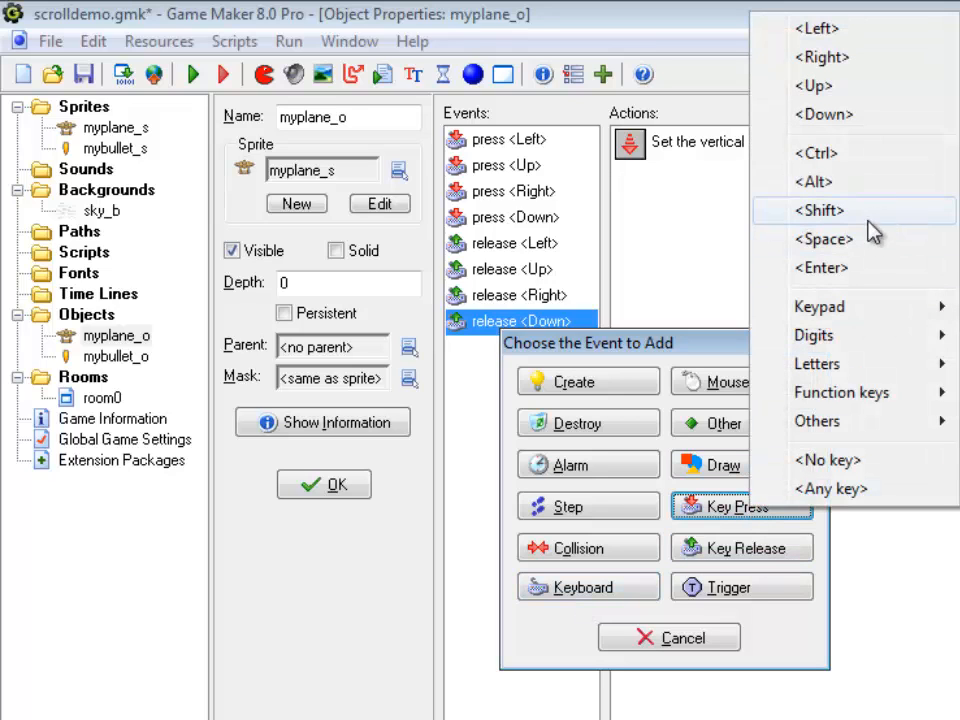
{"action": "left_click", "coordinate": [806, 240]}
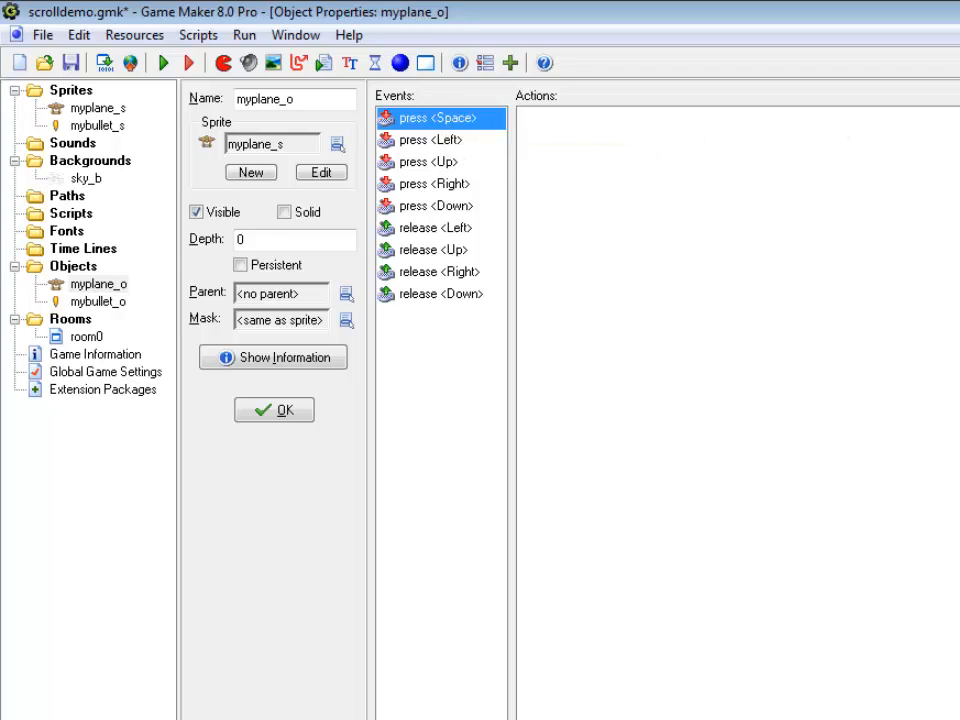
Add a Create Moving action to the Space event for mybullet_o at x, y with speed 10 and direction 90.
{"action": "left_click_drag", "start_coordinate": [959, 140], "coordinate": [690, 160]}
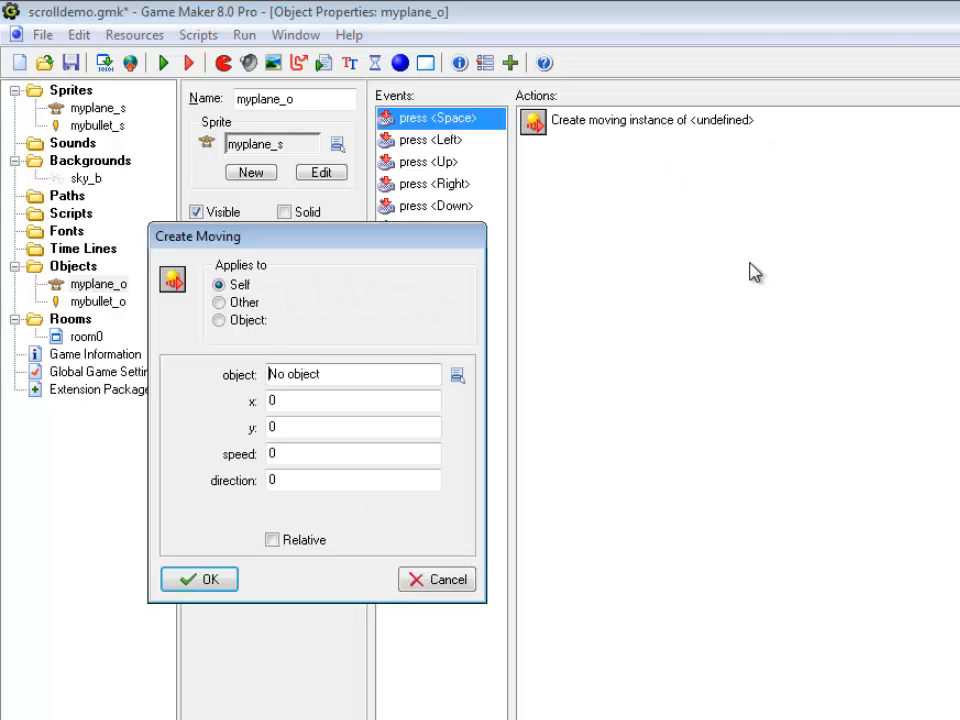
{"action": "left_click", "coordinate": [461, 375]}
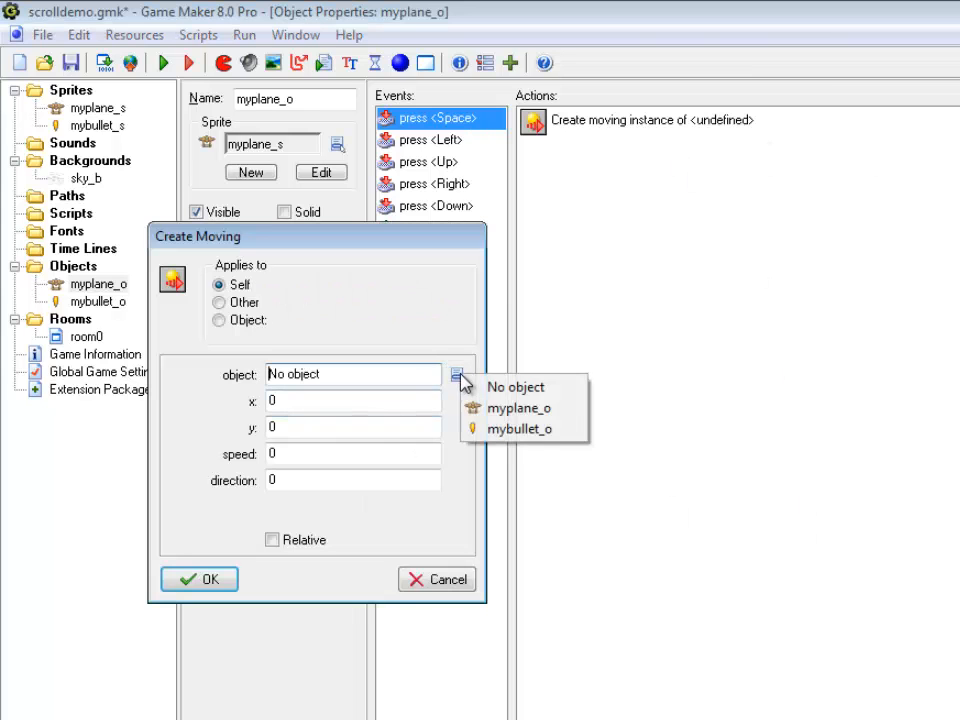
{"action": "left_click", "coordinate": [499, 430]}
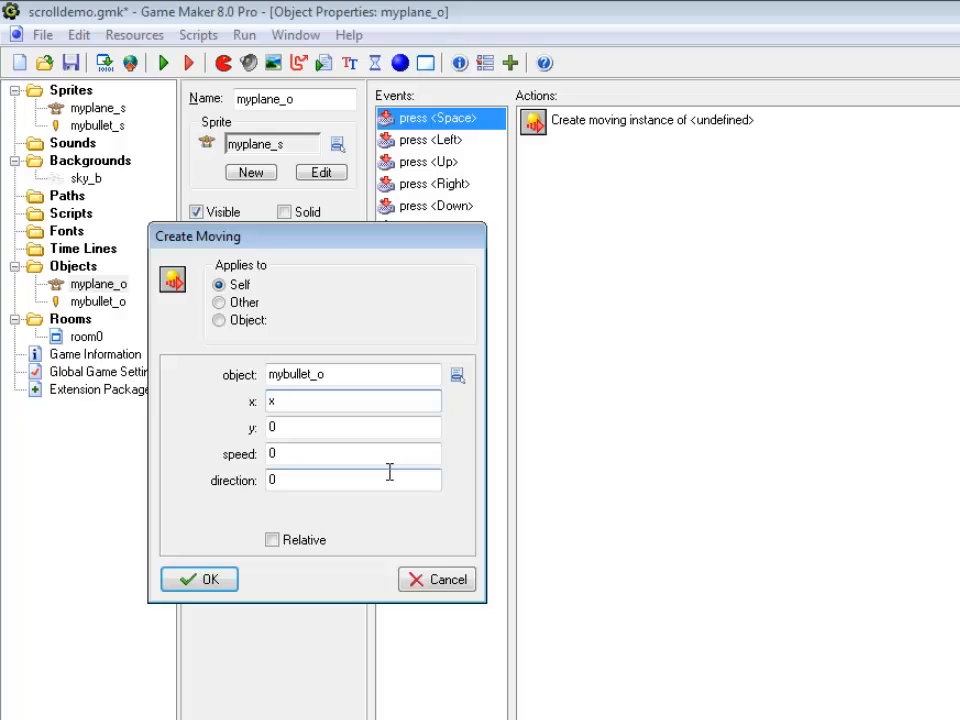
{"action": "key", "text": "Tab"}
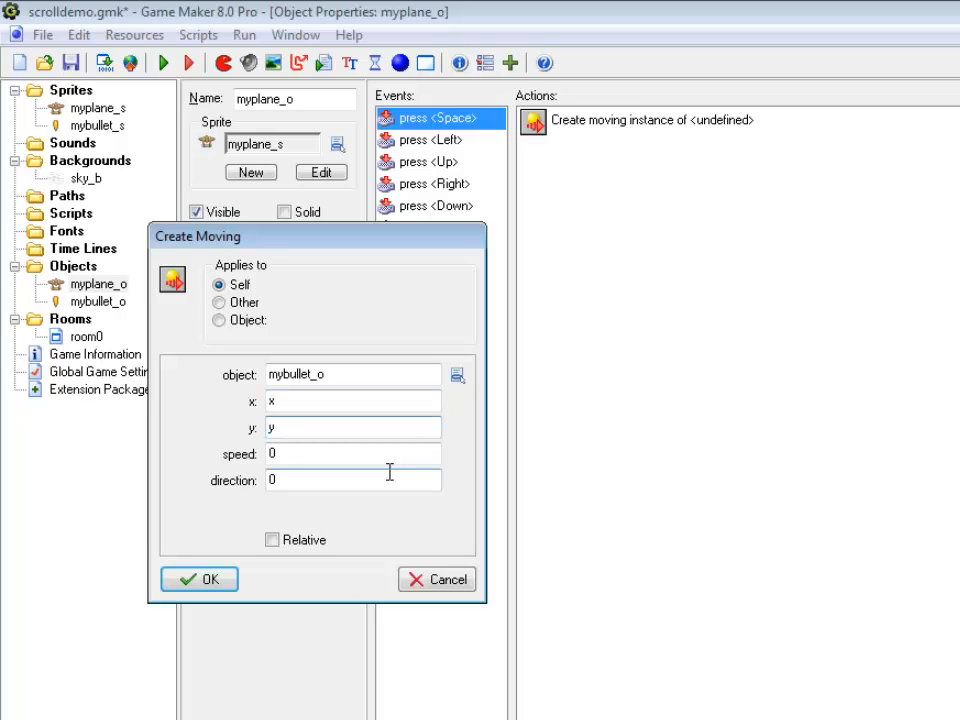
{"action": "key", "text": "Tab"}
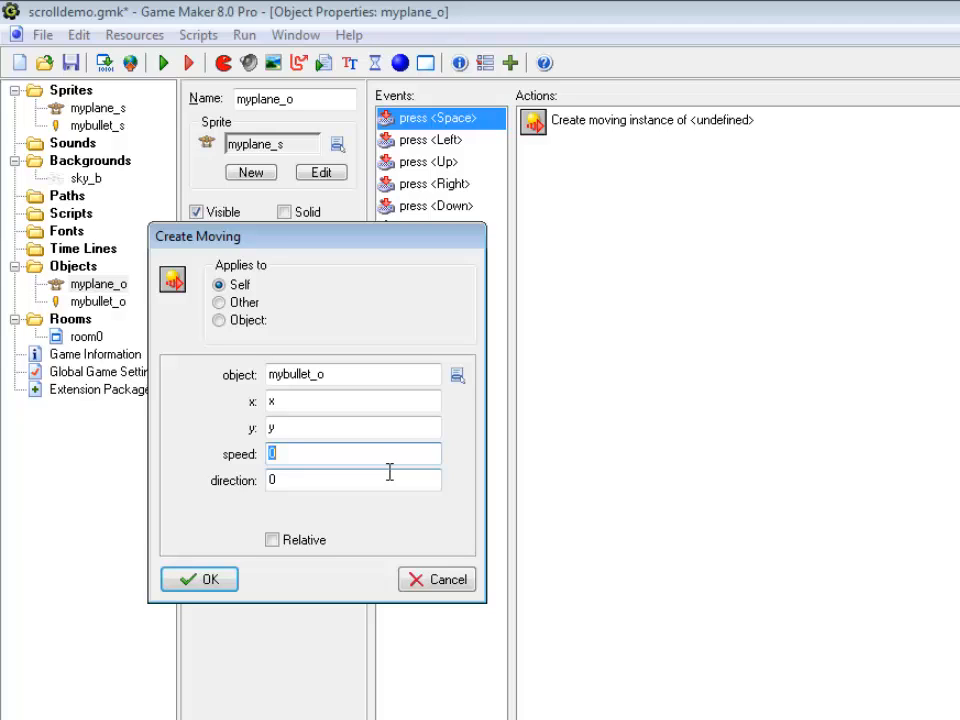
{"action": "key", "text": "Tab"}
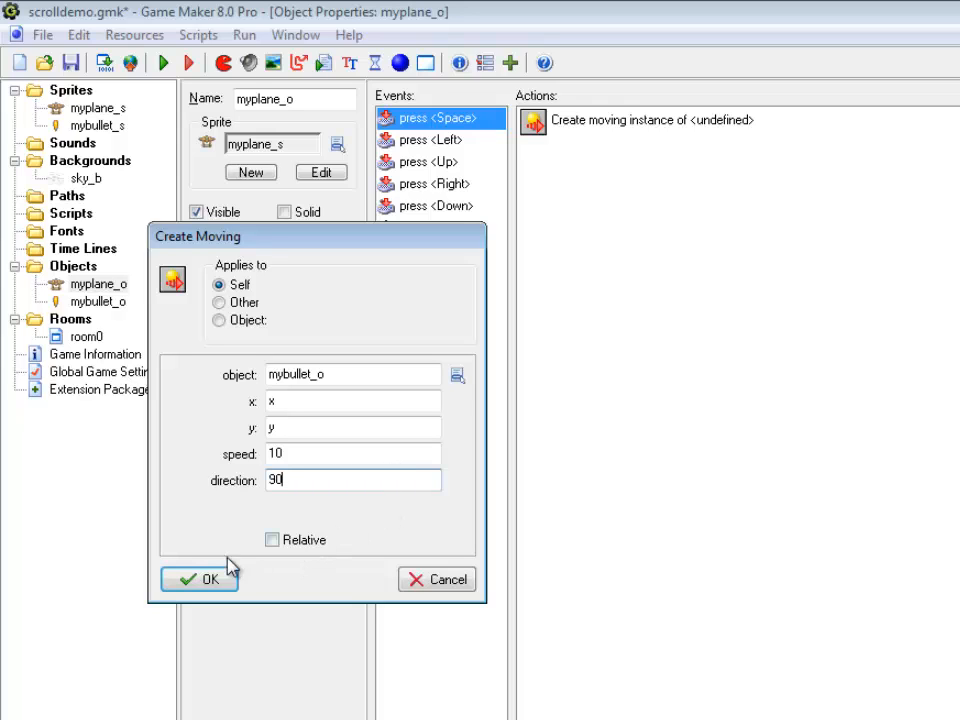
{"action": "left_click", "coordinate": [212, 585]}
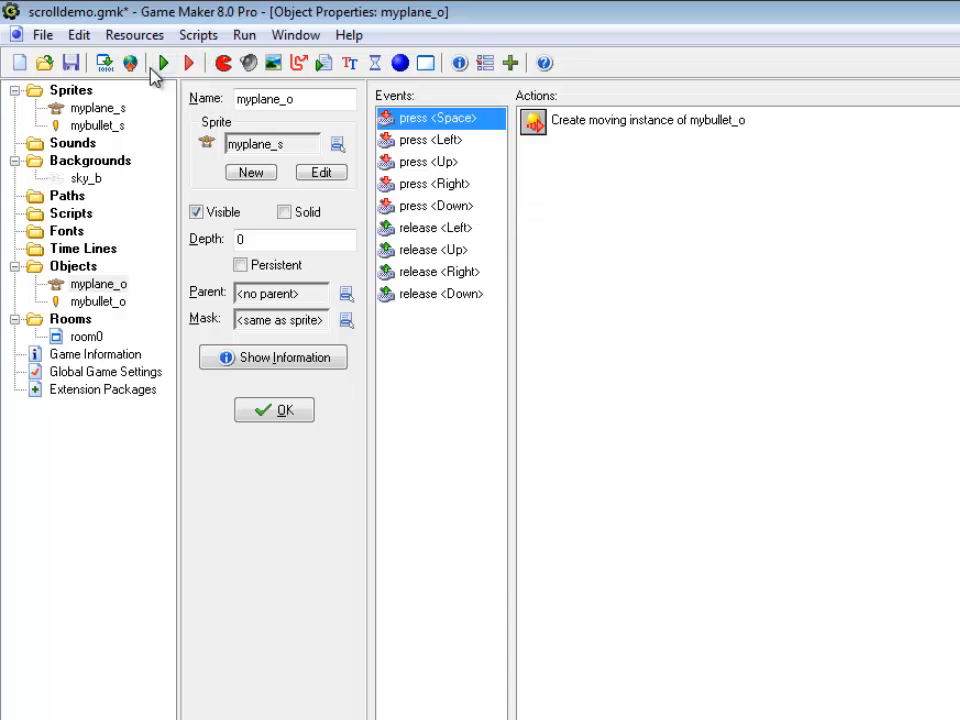
Test-run the game by firing bullets repeatedly with Space, then close it.
{"action": "left_click", "coordinate": [161, 64]}
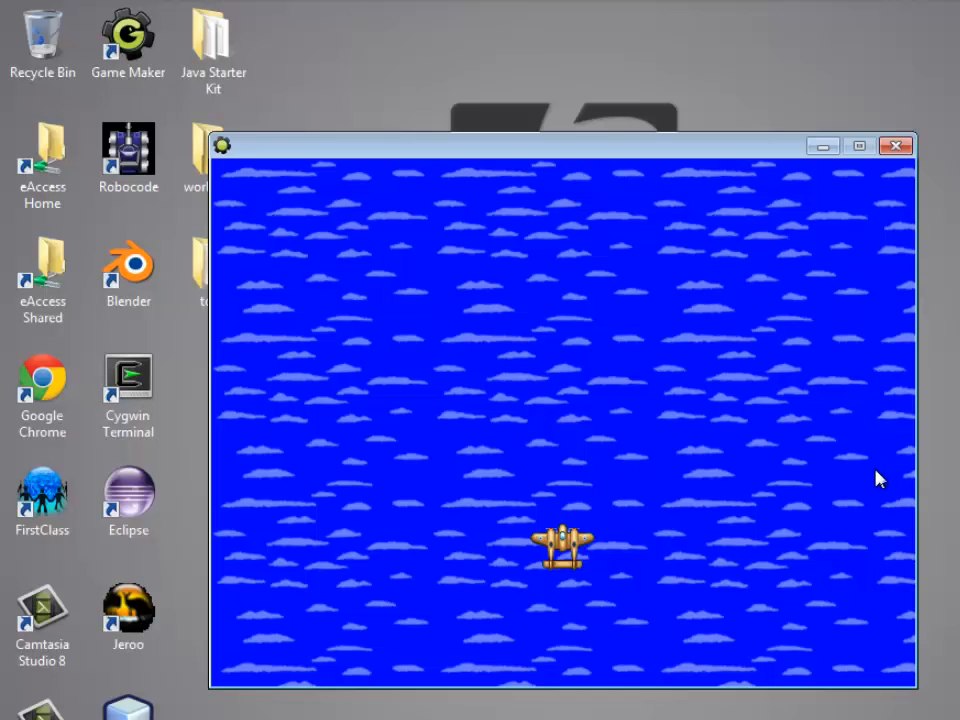
{"action": "key", "text": "space"}
{"action": "key", "text": "space"}
{"action": "key", "text": "space"}
{"action": "key", "text": "space"}
{"action": "key", "text": "space"}
{"action": "key", "text": "space"}
{"action": "key", "text": "space"}
{"action": "key", "text": "space"}
{"action": "key", "text": "space"}
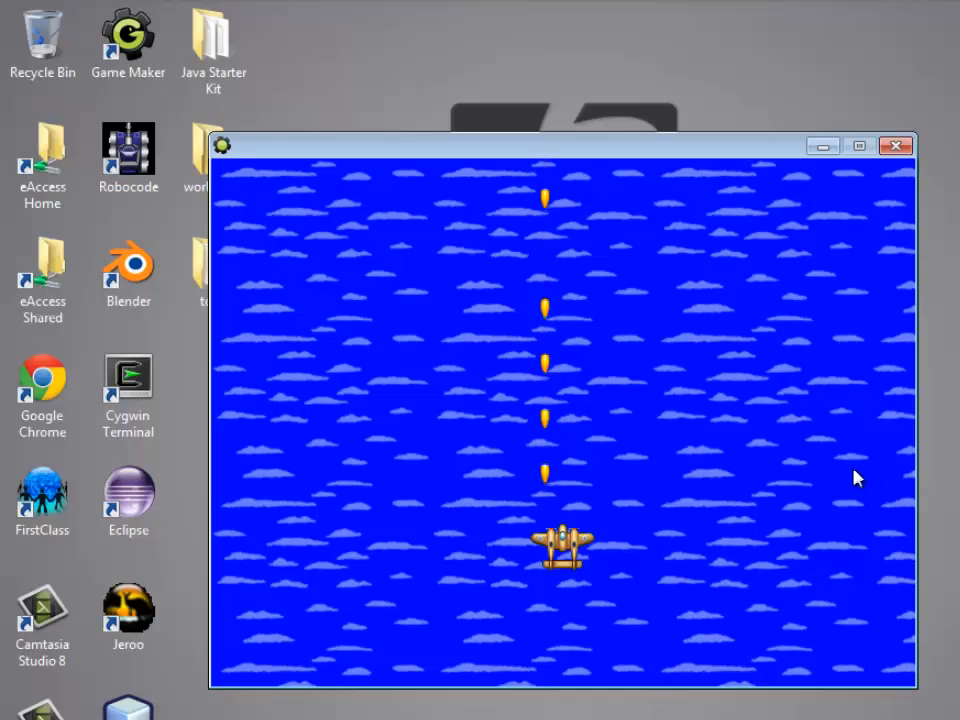
{"action": "key", "text": "space"}
{"action": "key", "text": "space"}
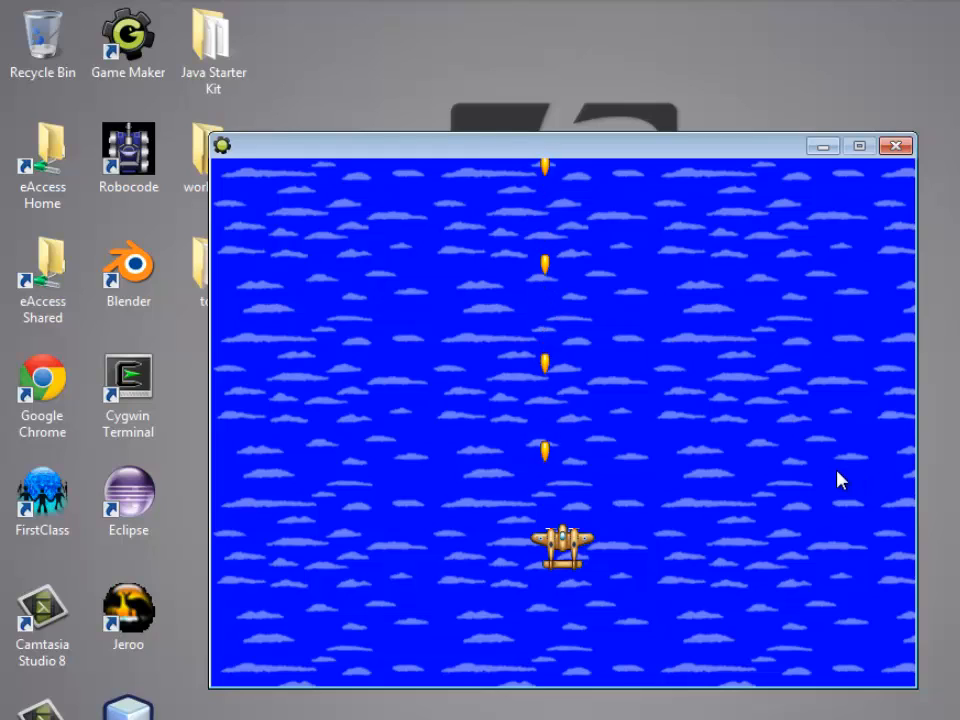
{"action": "key", "text": "space"}
{"action": "key", "text": "space"}
{"action": "key", "text": "space"}
{"action": "key", "text": "space"}
{"action": "key", "text": "space"}
{"action": "key", "text": "space"}
{"action": "key", "text": "space"}
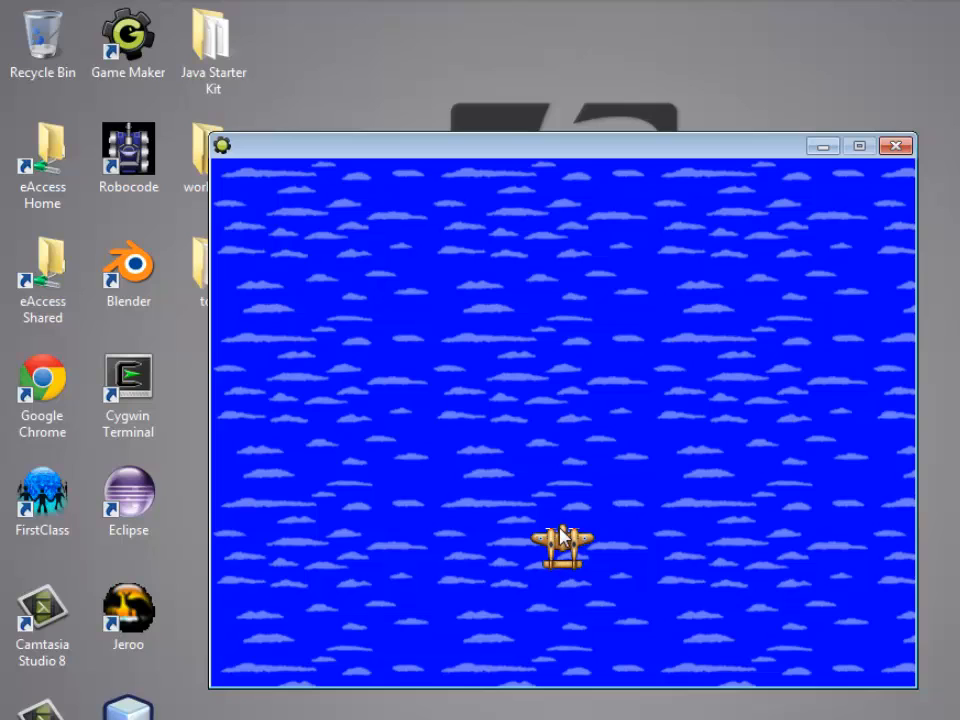
{"action": "left_click", "coordinate": [897, 146]}
Try x+12 as the bullet's x position in the Create Moving action, then restore it to x.
{"action": "double_click", "coordinate": [615, 121]}
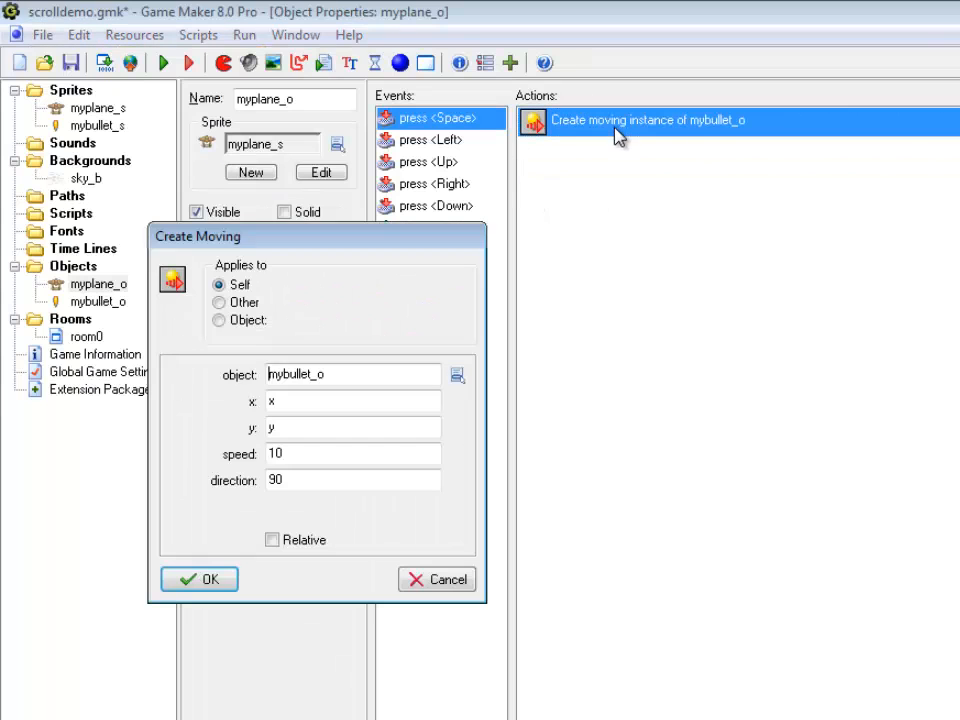
{"action": "left_click", "coordinate": [313, 400]}
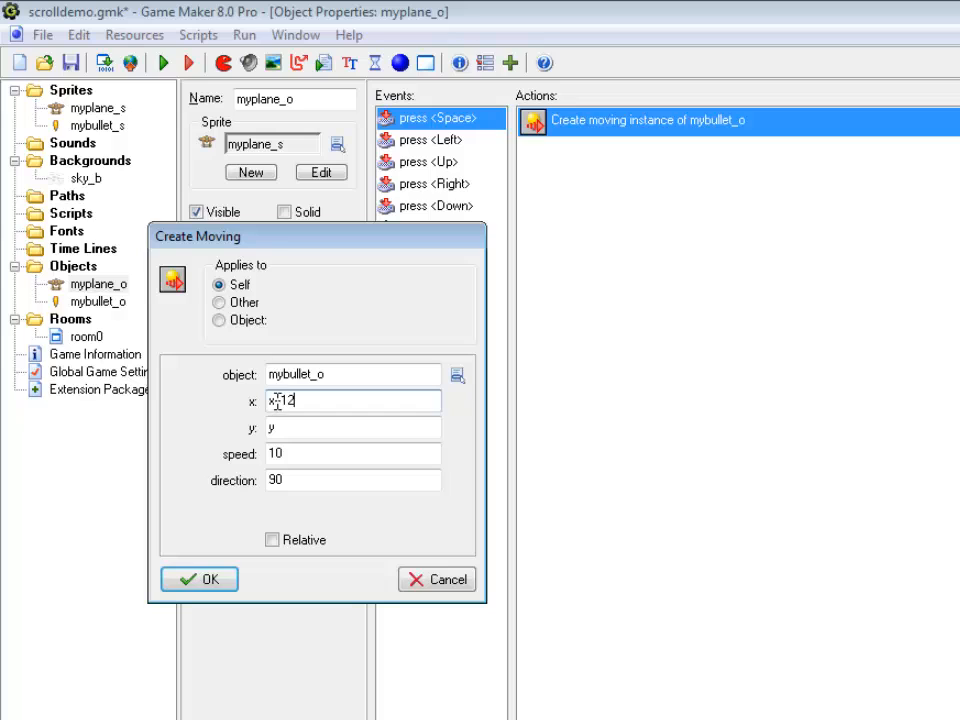
{"action": "left_click_drag", "start_coordinate": [275, 401], "coordinate": [326, 400]}
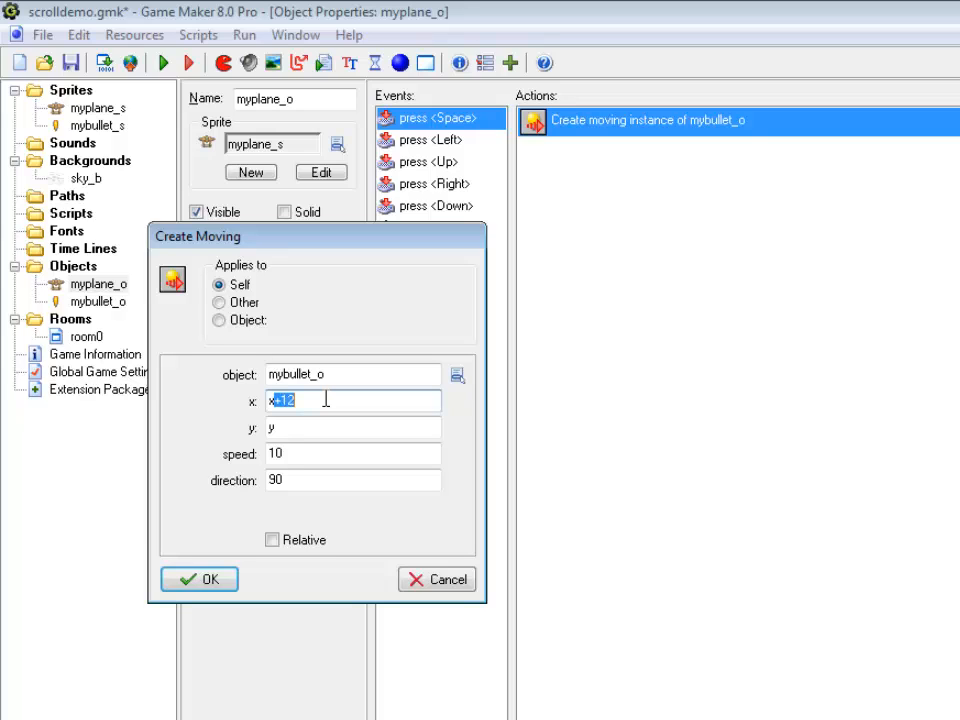
{"action": "left_click", "coordinate": [269, 401]}
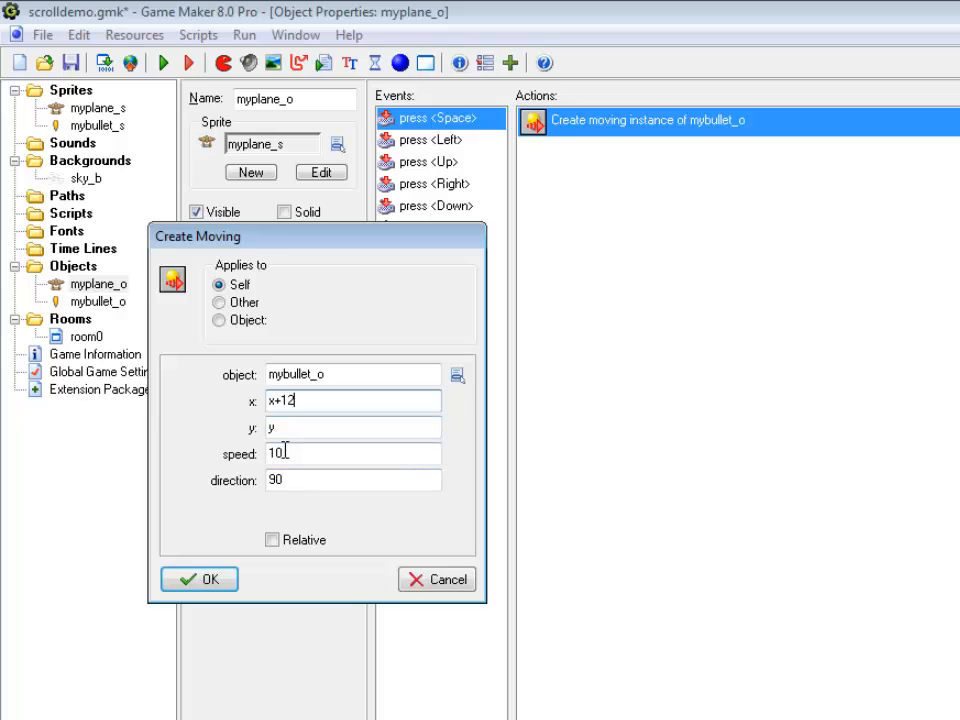
{"action": "key", "text": "End"}
{"action": "key", "text": "BackSpace"}
{"action": "key", "text": "BackSpace"}
{"action": "key", "text": "BackSpace"}
{"action": "left_click", "coordinate": [222, 586]}
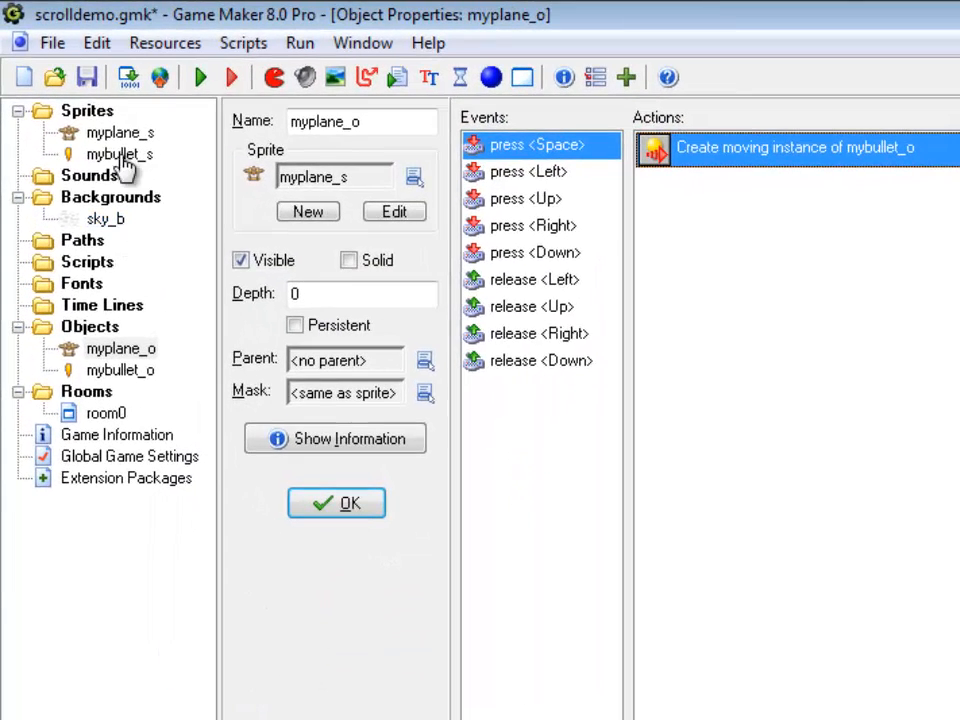
Set the origin of mybullet_s to the bullet's centre at X 15, Y 15 and confirm the sprite.
{"action": "double_click", "coordinate": [120, 156]}
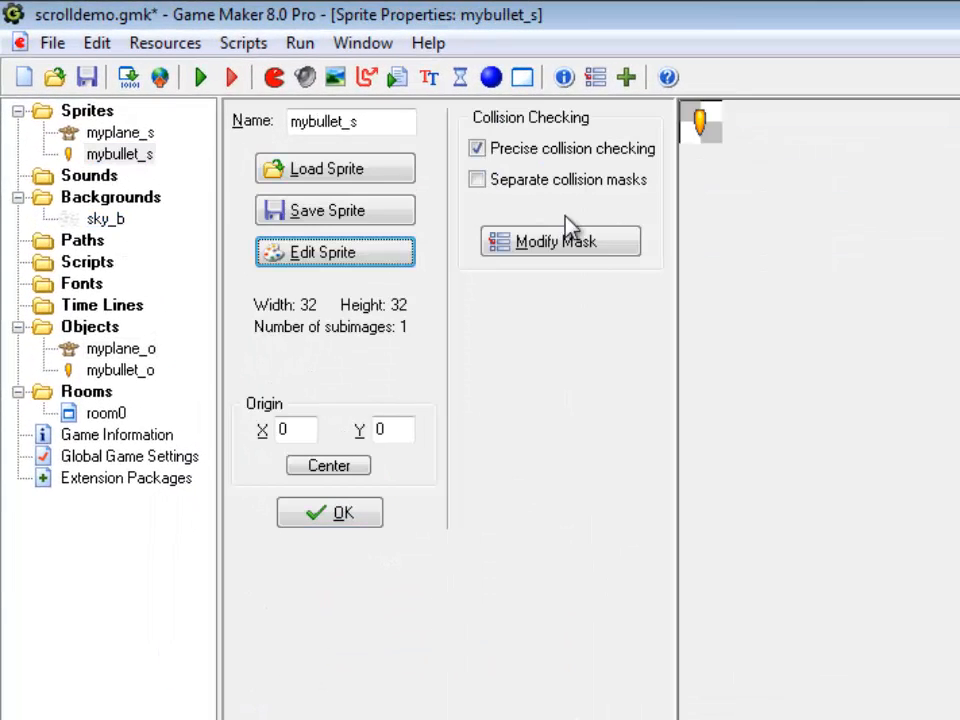
{"action": "left_click", "coordinate": [362, 463]}
{"action": "left_click", "coordinate": [701, 120]}
{"action": "left_click", "coordinate": [699, 120]}
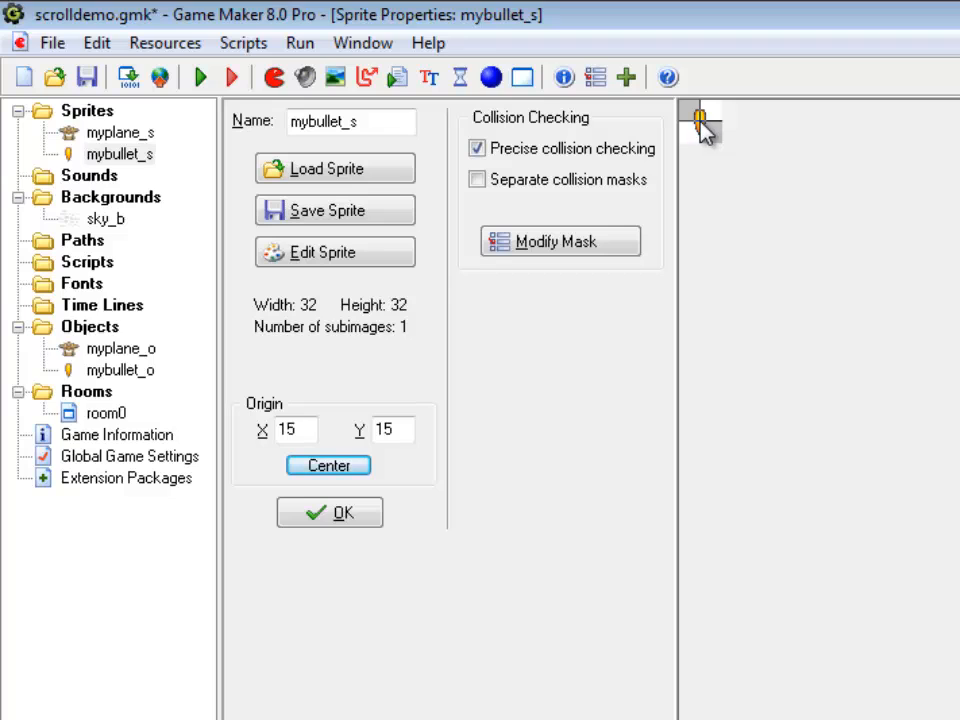
{"action": "left_click", "coordinate": [329, 512]}
Set the origin of myplane_s near the plane's nose at X 31, Y 15 and confirm the sprite.
{"action": "double_click", "coordinate": [120, 132]}
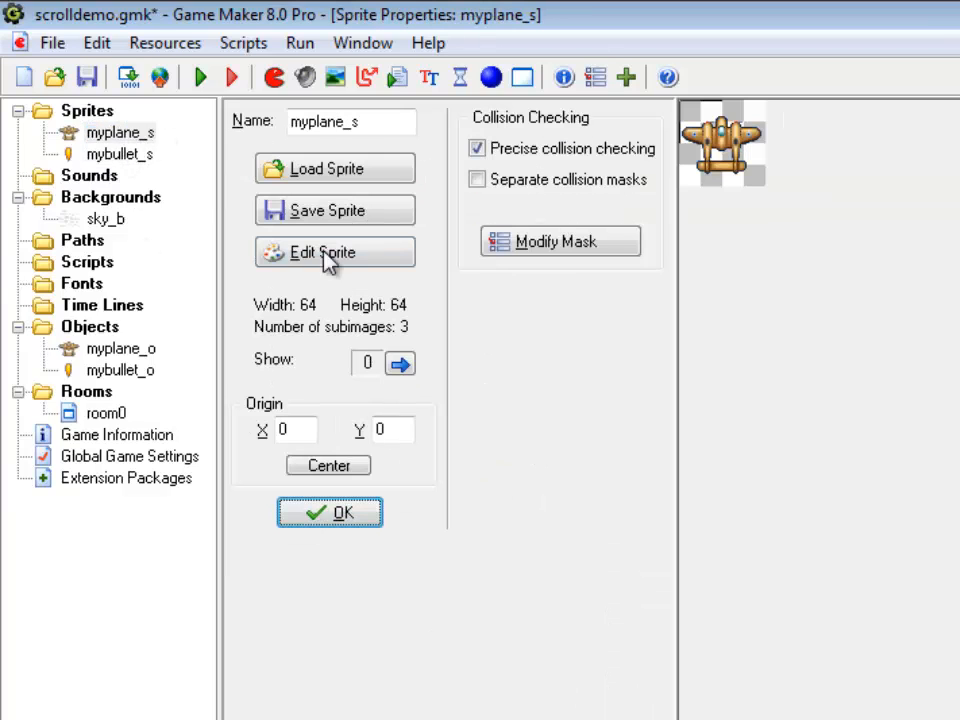
{"action": "left_click_drag", "start_coordinate": [693, 118], "coordinate": [723, 123]}
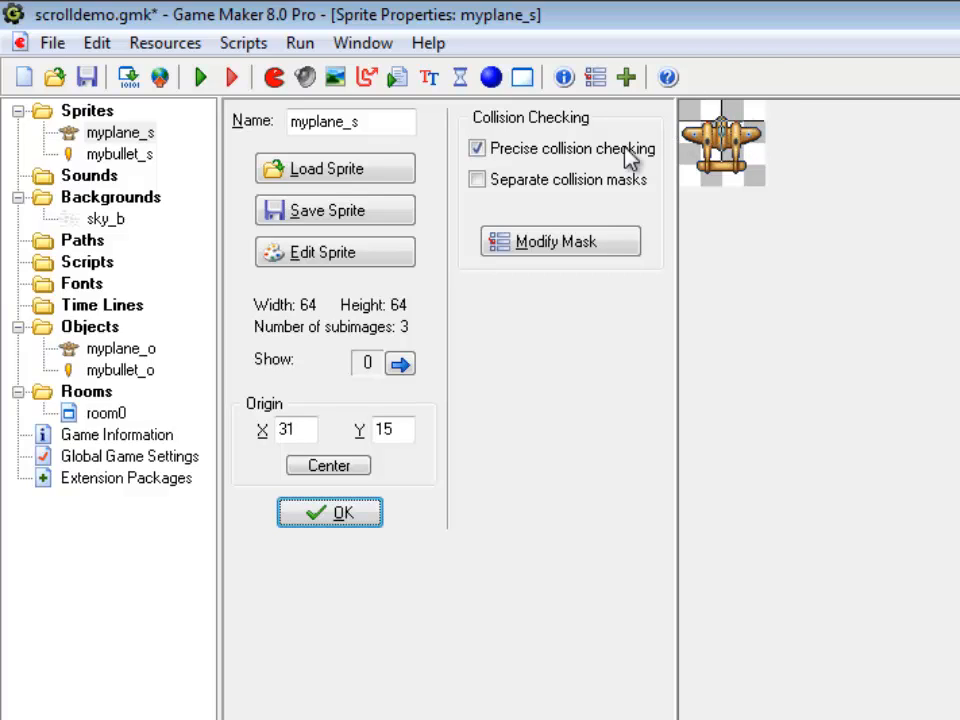
{"action": "left_click", "coordinate": [351, 522]}
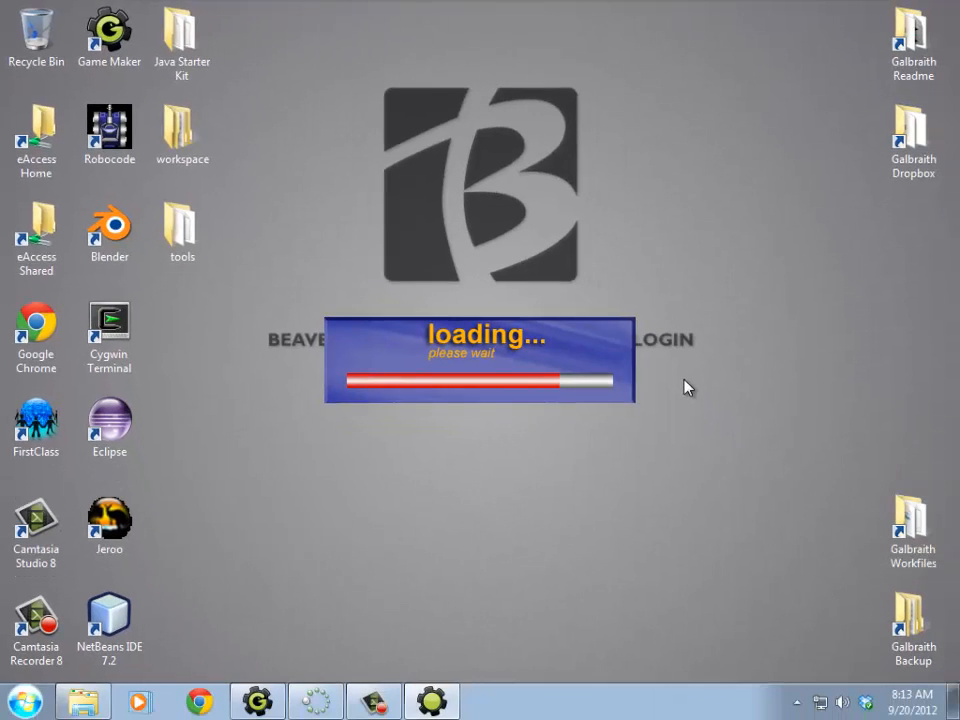
Test-run the game and fire bullets to check how they line up with the plane's nose.
{"action": "key", "text": "space"}
{"action": "key", "text": "space"}
{"action": "key", "text": "space"}
{"action": "key", "text": "space"}
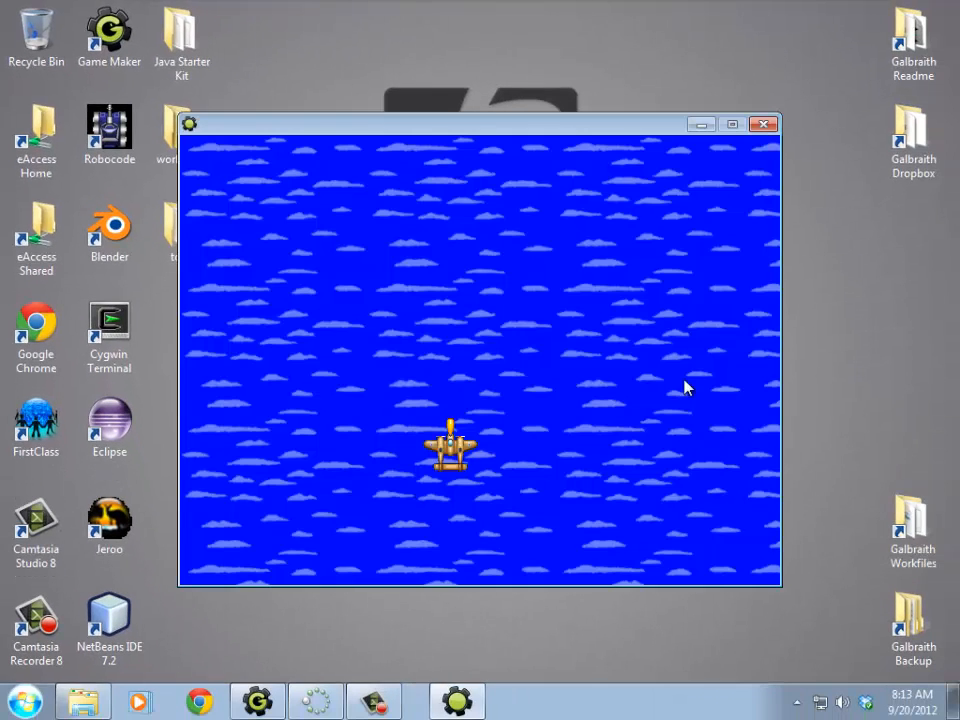
{"action": "key", "text": "space"}
{"action": "key", "text": "space"}
{"action": "key", "text": "space"}
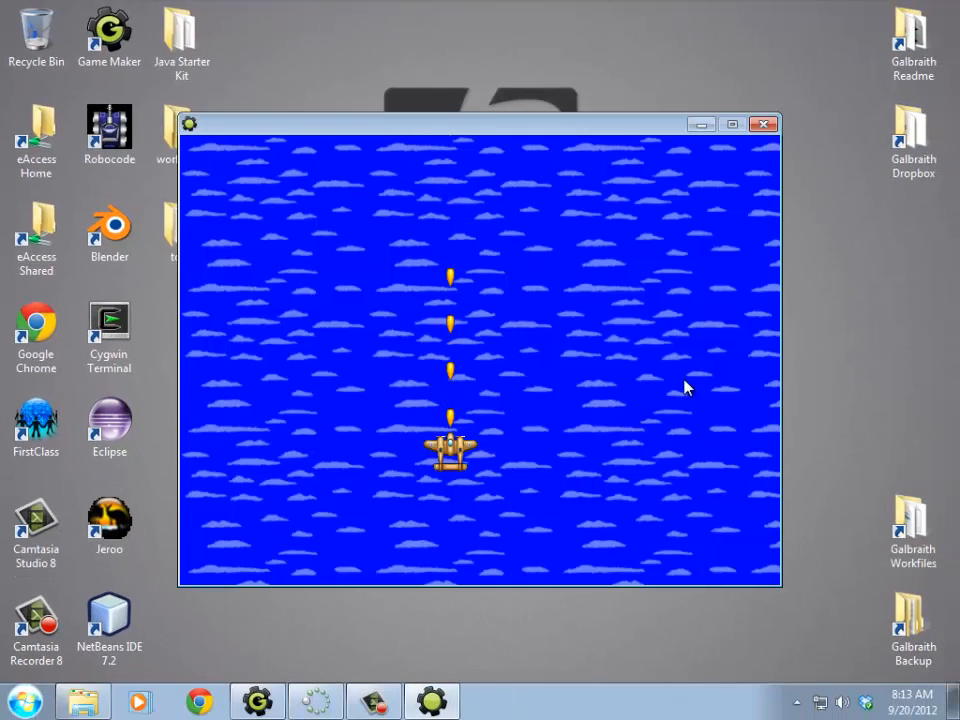